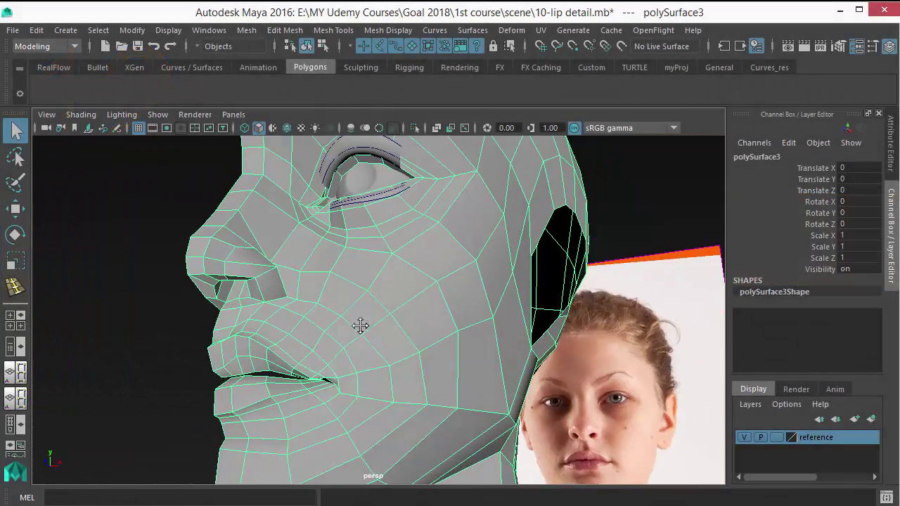
# Reset the Duplicate Special options and duplicate the half head as an instance with Scale X set to -1.
pyautogui.keyDown('alt'); pyautogui.moveTo(360, 325); pyautogui.dragTo(411, 355, button='middle'); pyautogui.keyUp('alt')
pyautogui.keyDown('alt'); pyautogui.moveTo(358, 371); pyautogui.dragTo(329, 345); pyautogui.keyUp('alt')
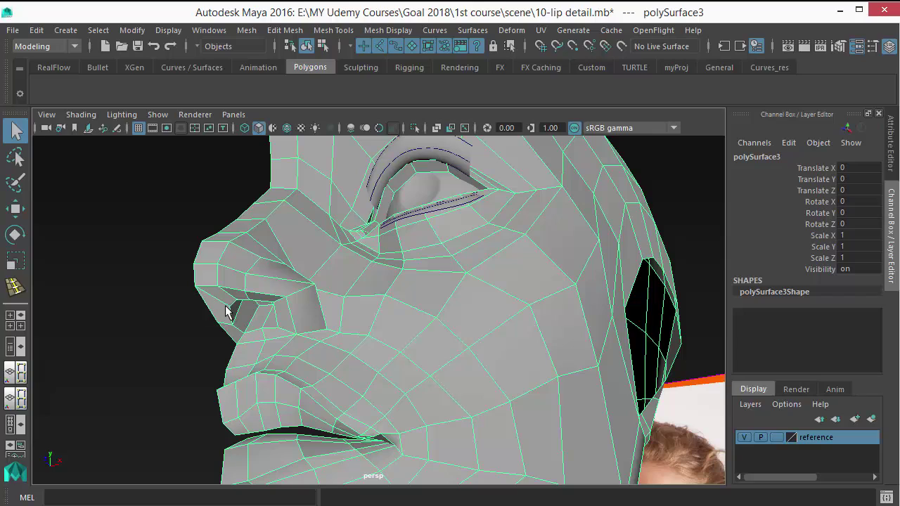
pyautogui.keyDown('alt'); pyautogui.moveTo(227, 313); pyautogui.dragTo(258, 306); pyautogui.keyUp('alt')
pyautogui.keyDown('alt'); pyautogui.moveTo(154, 325); pyautogui.dragTo(149, 291); pyautogui.keyUp('alt')
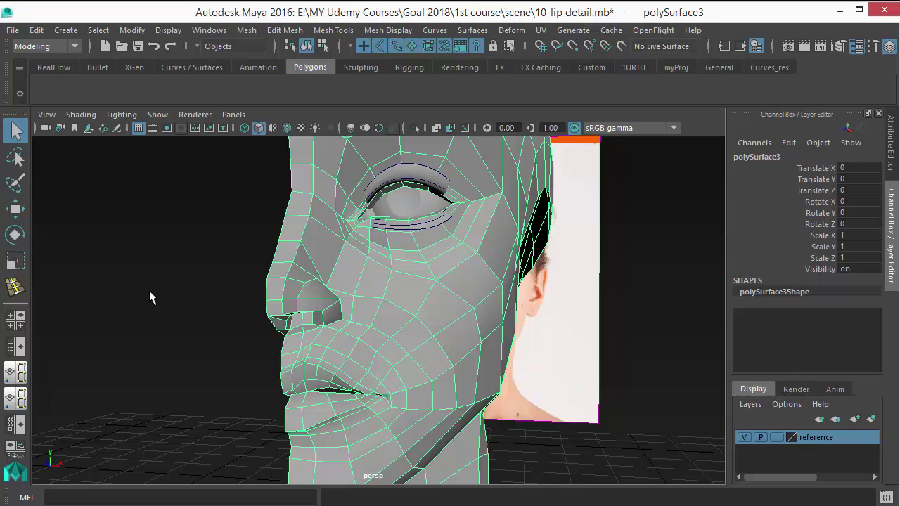
pyautogui.click(36, 30)
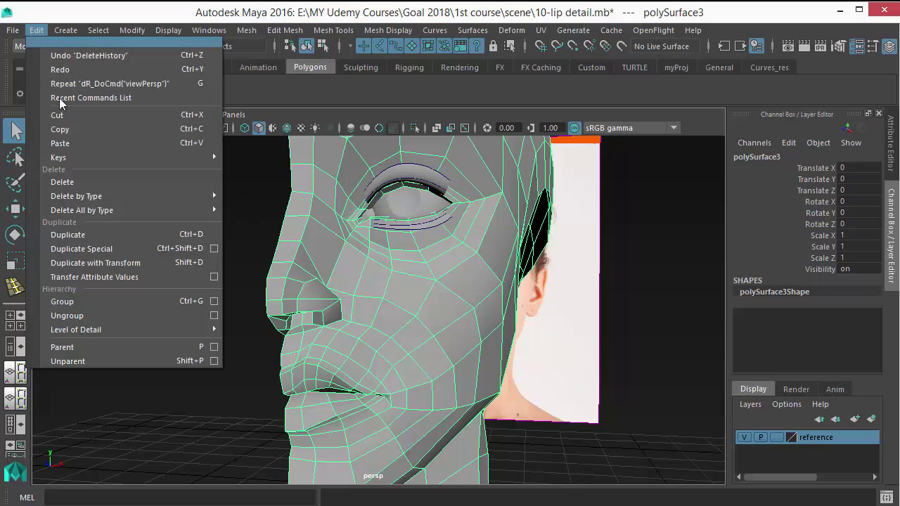
pyautogui.click(214, 248)
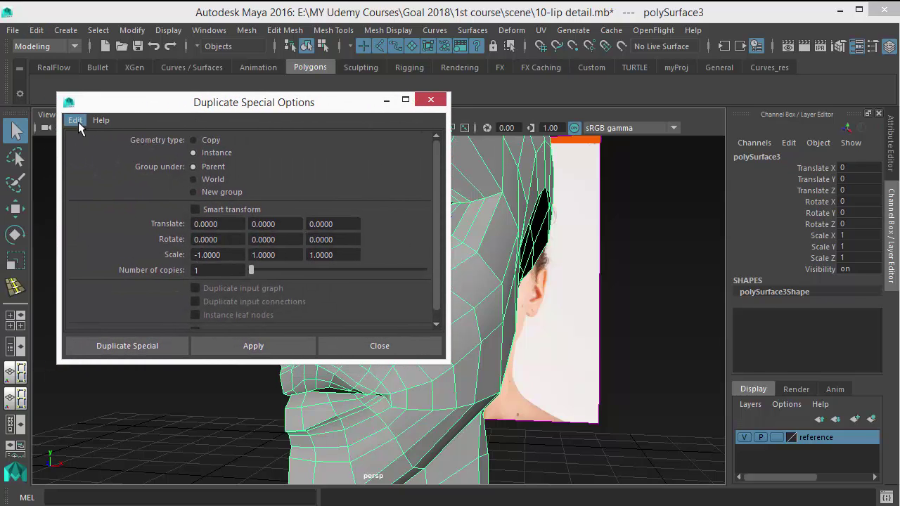
pyautogui.click(76, 120)
pyautogui.click(88, 148)
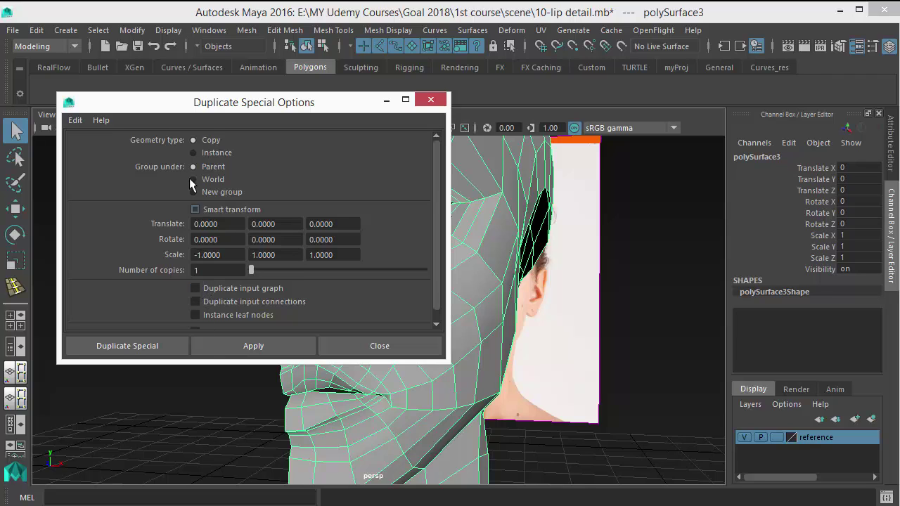
pyautogui.click(210, 152)
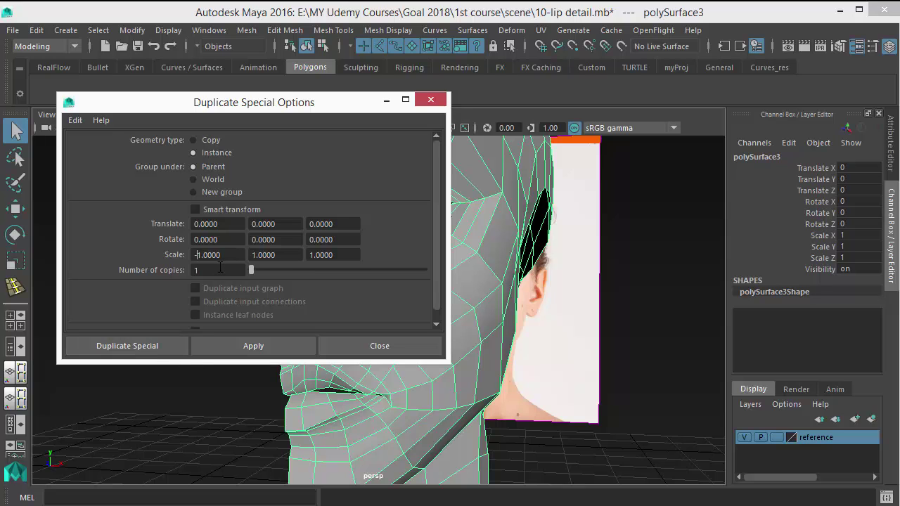
pyautogui.click(137, 350)
pyautogui.keyDown('alt'); pyautogui.moveTo(369, 367); pyautogui.dragTo(198, 341, button='right'); pyautogui.keyUp('alt')
pyautogui.keyDown('alt'); pyautogui.moveTo(194, 341); pyautogui.dragTo(232, 341); pyautogui.keyUp('alt')
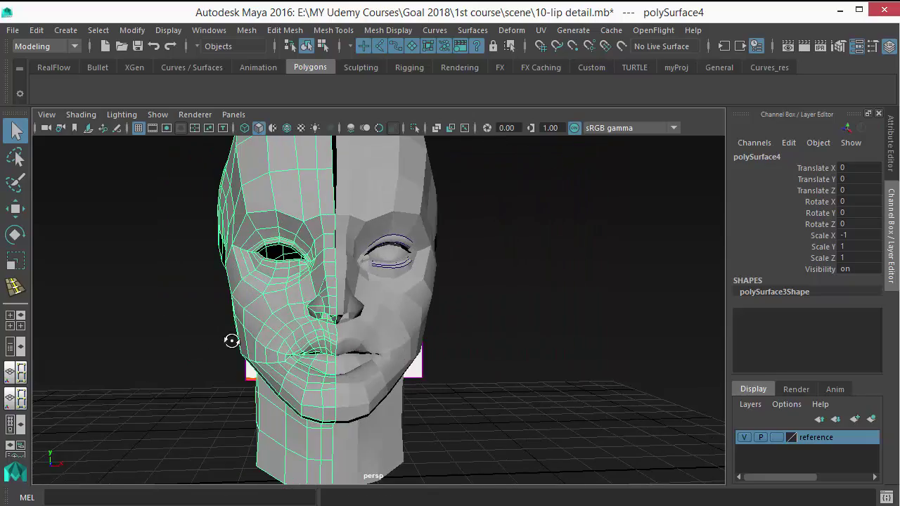
# Try moving vertices at the side of the original half to test the mirrored instance, undo it and return to object mode.
pyautogui.keyDown('alt'); pyautogui.moveTo(253, 294); pyautogui.dragTo(378, 214); pyautogui.keyUp('alt')
pyautogui.click(422, 222)
pyautogui.moveTo(420, 215); pyautogui.dragTo(348, 123, button='right')
pyautogui.moveTo(432, 224); pyautogui.dragTo(261, 253)
pyautogui.press('w')
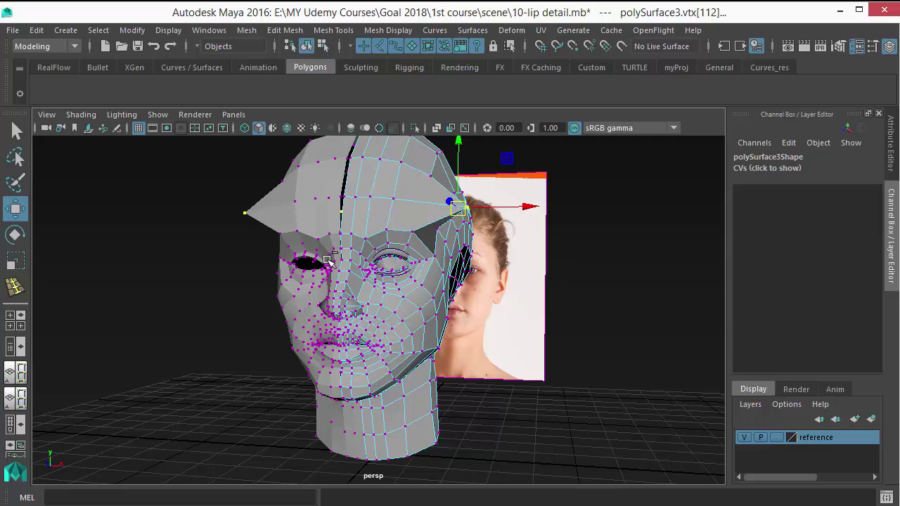
pyautogui.hotkey('ctrl', 'z')
pyautogui.keyDown('alt'); pyautogui.moveTo(403, 234); pyautogui.dragTo(351, 223); pyautogui.keyUp('alt')
pyautogui.rightClick(349, 220)
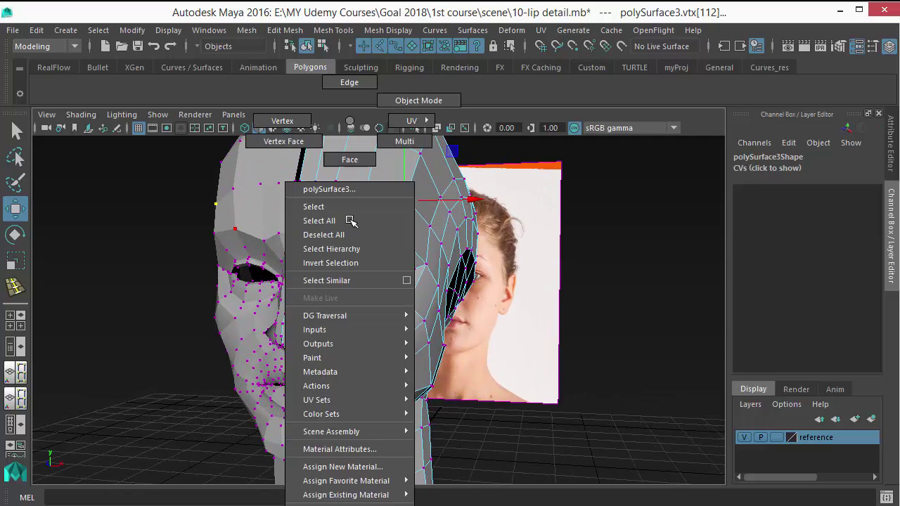
pyautogui.click(418, 100)
# On the original half, run a Multi-Cut from the nostril opening around the nose tip and up the middle of the face strip beside the centre line.
pyautogui.keyDown('alt'); pyautogui.moveTo(337, 349); pyautogui.dragTo(369, 293, button='middle'); pyautogui.keyUp('alt')
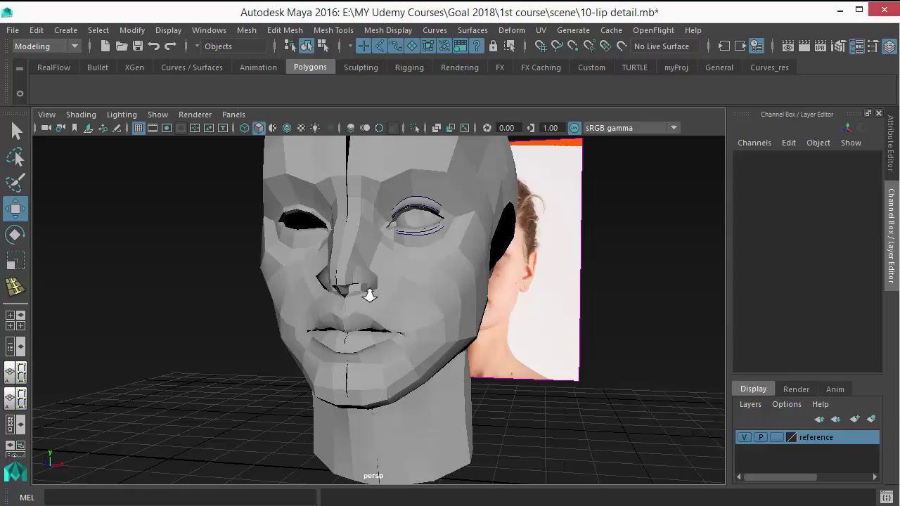
pyautogui.keyDown('alt'); pyautogui.moveTo(370, 293); pyautogui.dragTo(344, 262); pyautogui.keyUp('alt')
pyautogui.keyDown('alt'); pyautogui.moveTo(345, 261); pyautogui.dragTo(352, 295, button='right'); pyautogui.keyUp('alt')
pyautogui.click(327, 263)
pyautogui.keyDown('alt'); pyautogui.moveTo(322, 263); pyautogui.dragTo(389, 327, button='right'); pyautogui.keyUp('alt')
pyautogui.keyDown('alt'); pyautogui.moveTo(389, 326); pyautogui.dragTo(424, 362, button='middle'); pyautogui.keyUp('alt')
pyautogui.keyDown('alt'); pyautogui.moveTo(424, 363); pyautogui.dragTo(439, 336, button='right'); pyautogui.keyUp('alt')
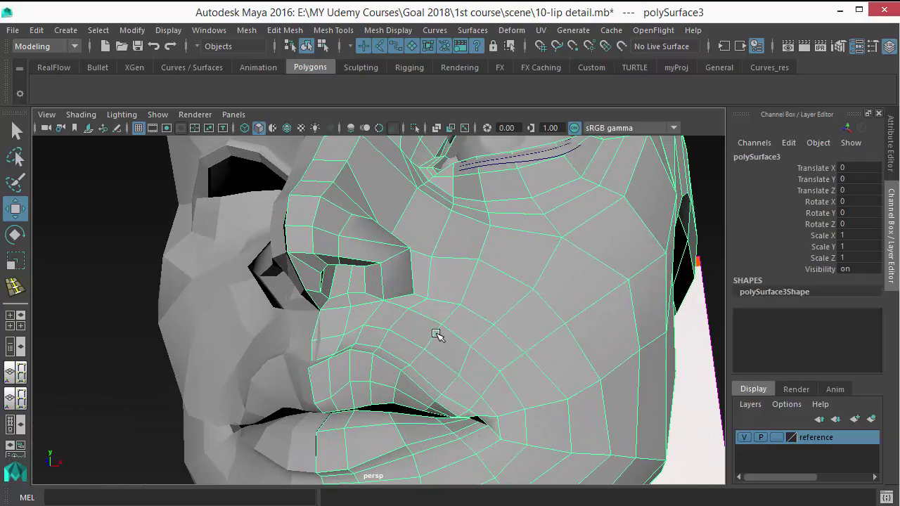
pyautogui.press('q')
pyautogui.keyDown('alt'); pyautogui.moveTo(298, 269); pyautogui.dragTo(359, 357); pyautogui.keyUp('alt')
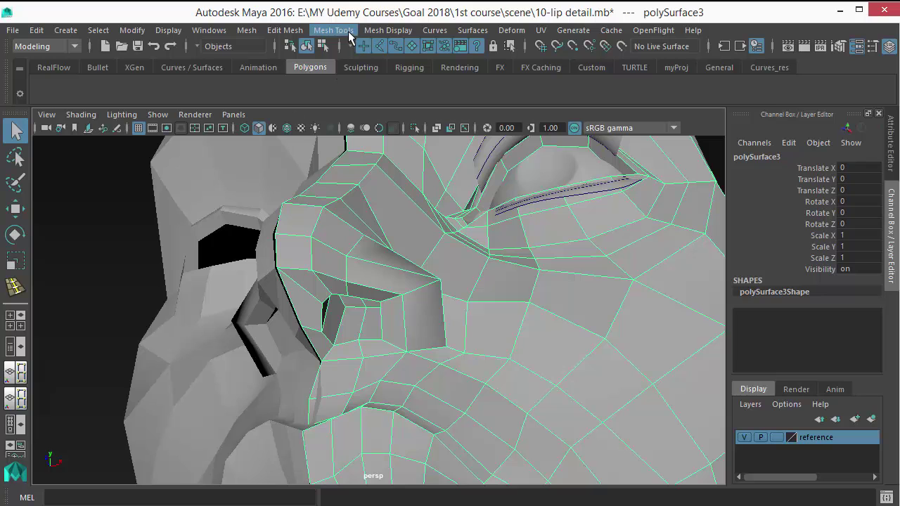
pyautogui.click(348, 31)
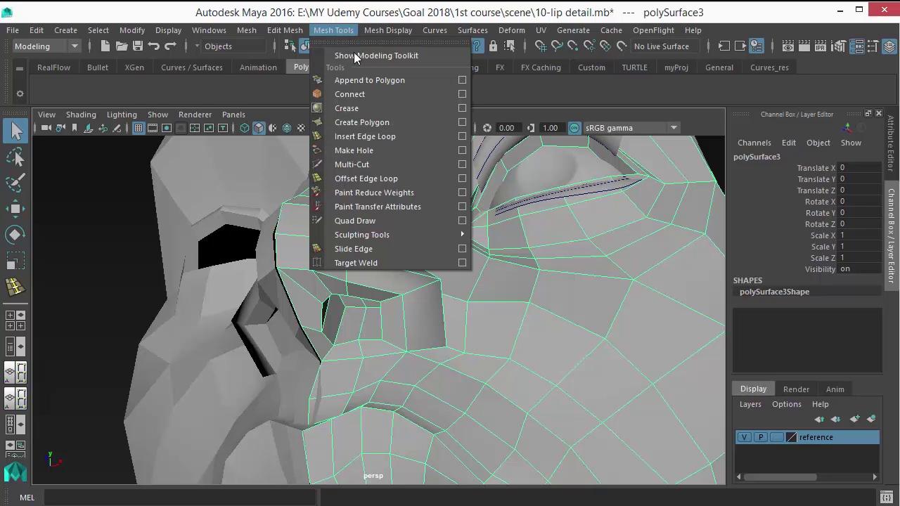
pyautogui.click(353, 164)
pyautogui.moveTo(361, 327)
pyautogui.keyDown('alt'); pyautogui.mouseDown()
pyautogui.moveTo(353, 281)
pyautogui.moveTo(360, 343)
pyautogui.mouseUp(); pyautogui.keyUp('alt')
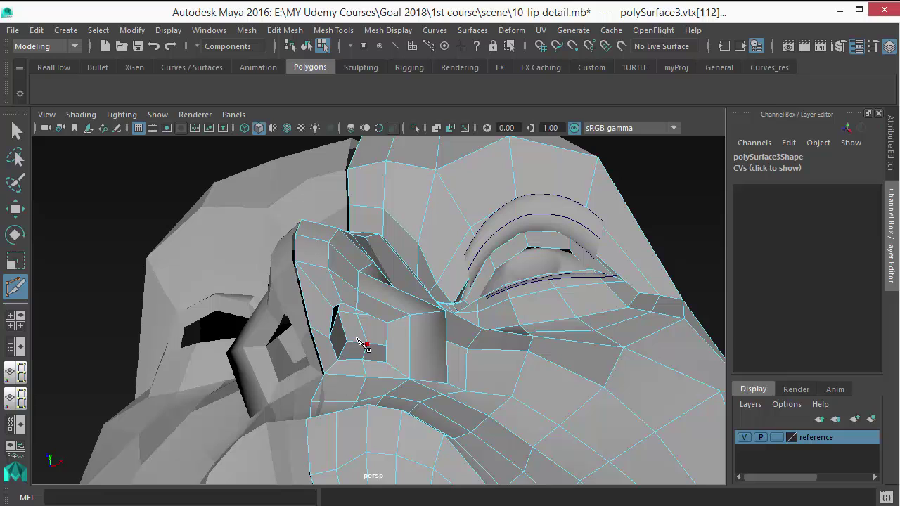
pyautogui.click(316, 265)
pyautogui.moveTo(321, 241)
pyautogui.keyDown('alt'); pyautogui.mouseDown()
pyautogui.moveTo(343, 335)
pyautogui.moveTo(314, 255)
pyautogui.mouseUp(); pyautogui.keyUp('alt')
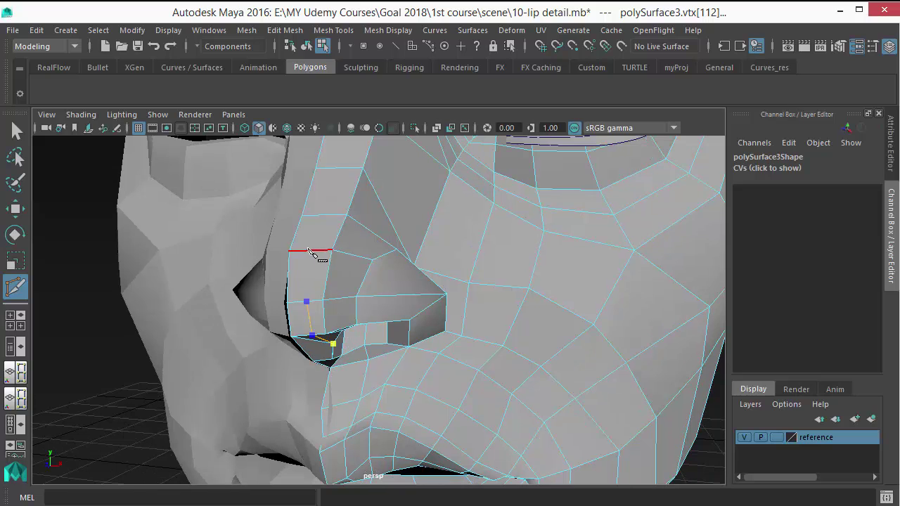
pyautogui.click(313, 251)
pyautogui.keyDown('alt'); pyautogui.moveTo(351, 281); pyautogui.dragTo(342, 260); pyautogui.keyUp('alt')
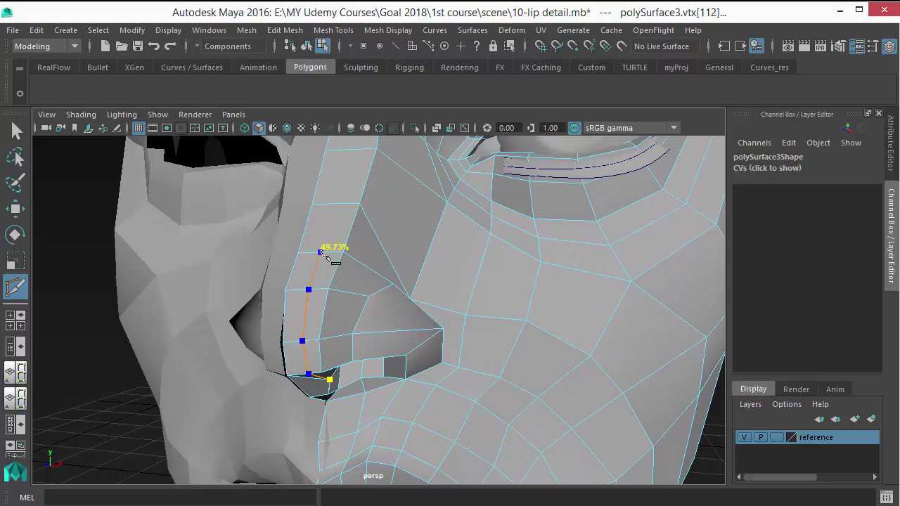
pyautogui.click(321, 253)
pyautogui.click(338, 205)
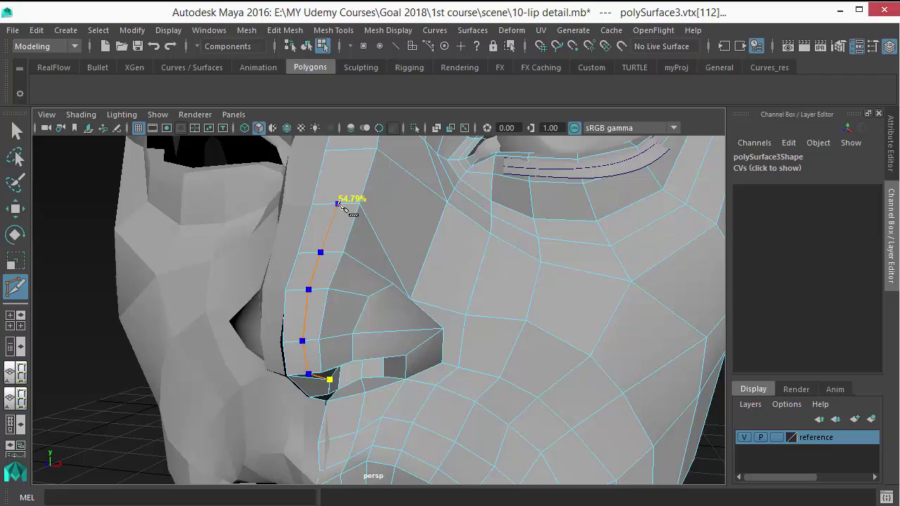
# Continue the cut up the nose bridge to between the brows and finish it at the centre border edge.
pyautogui.click(376, 176)
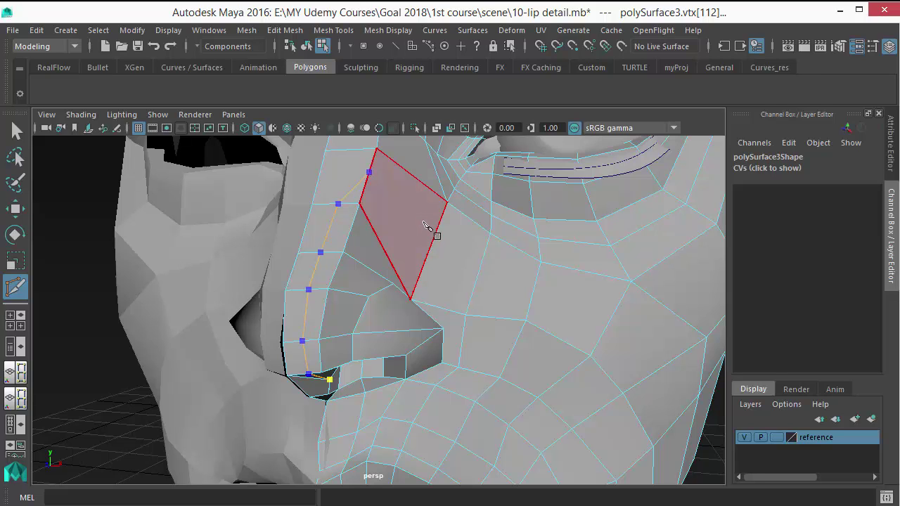
pyautogui.keyDown('alt'); pyautogui.moveTo(416, 303); pyautogui.dragTo(421, 395, button='middle'); pyautogui.keyUp('alt')
pyautogui.click(350, 244)
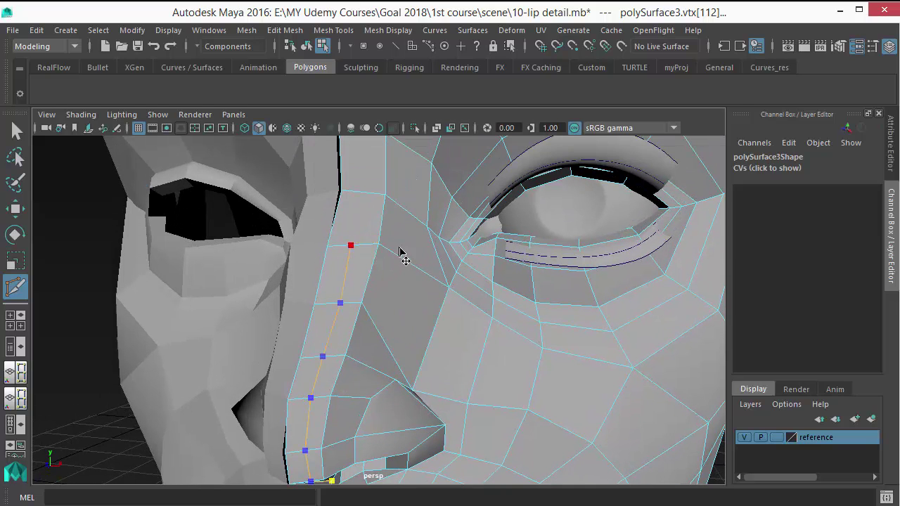
pyautogui.keyDown('alt'); pyautogui.moveTo(398, 248); pyautogui.dragTo(395, 276, button='middle'); pyautogui.keyUp('alt')
pyautogui.keyDown('alt'); pyautogui.moveTo(367, 209); pyautogui.dragTo(368, 256); pyautogui.keyUp('alt')
pyautogui.click(364, 253)
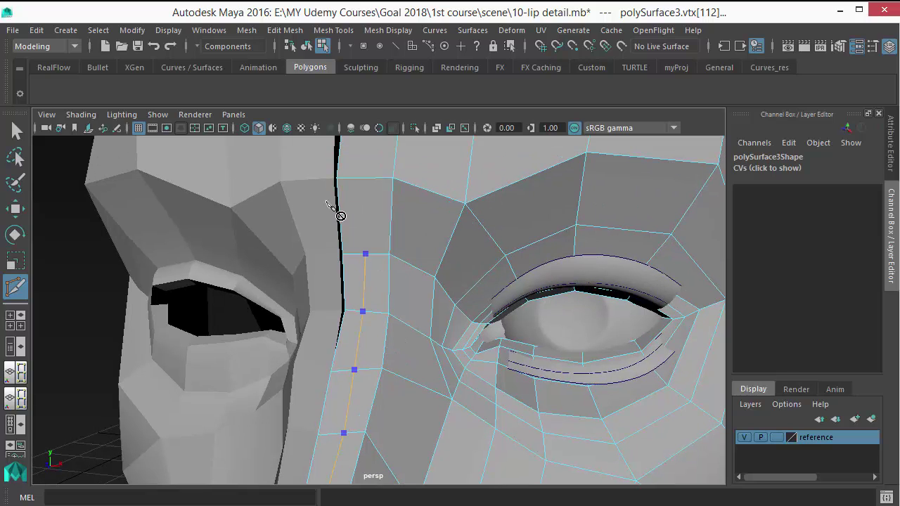
pyautogui.click(362, 215)
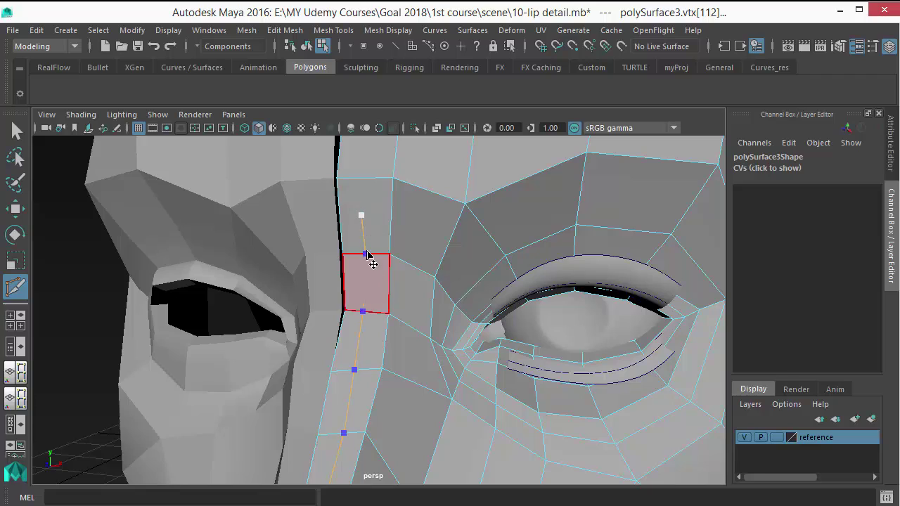
pyautogui.click(338, 209)
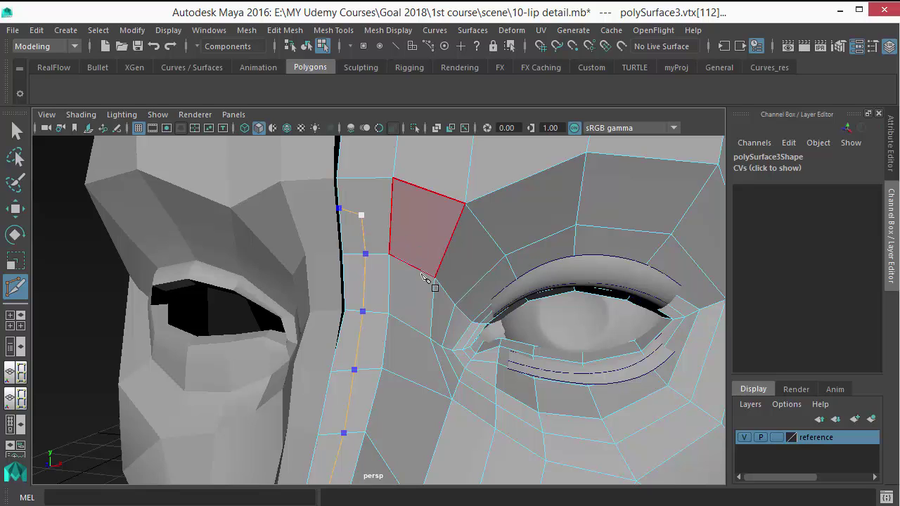
pyautogui.press('Return')
pyautogui.hotkey('ctrl', 'z')
# Cut an edge from the new corner between the brows to the nearby outer vertex at the inner forehead.
pyautogui.keyDown('alt'); pyautogui.moveTo(424, 291); pyautogui.dragTo(425, 266, button='right'); pyautogui.keyUp('alt')
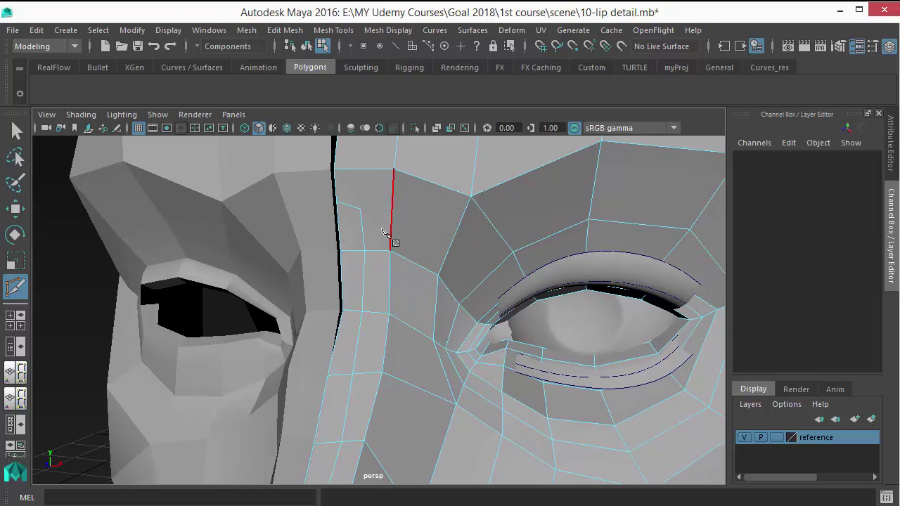
pyautogui.click(360, 210)
pyautogui.rightClick(406, 210)
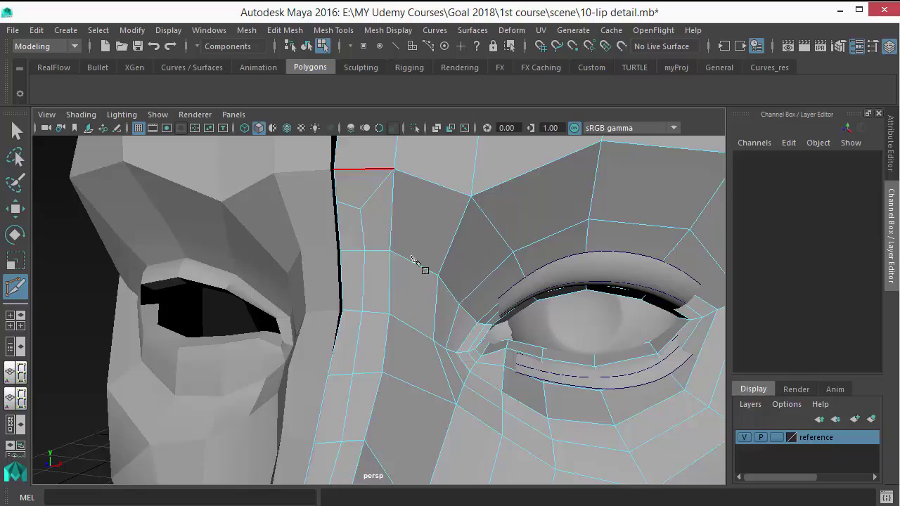
# Cut an edge connecting the front corner of the nostril opening to the new edge line under the nose tip.
pyautogui.scroll(-4, 416, 352)
pyautogui.keyDown('alt'); pyautogui.moveTo(421, 386); pyautogui.dragTo(415, 307, button='middle'); pyautogui.keyUp('alt')
pyautogui.keyDown('alt'); pyautogui.moveTo(418, 436); pyautogui.dragTo(450, 351); pyautogui.keyUp('alt')
pyautogui.scroll(3, 397, 348)
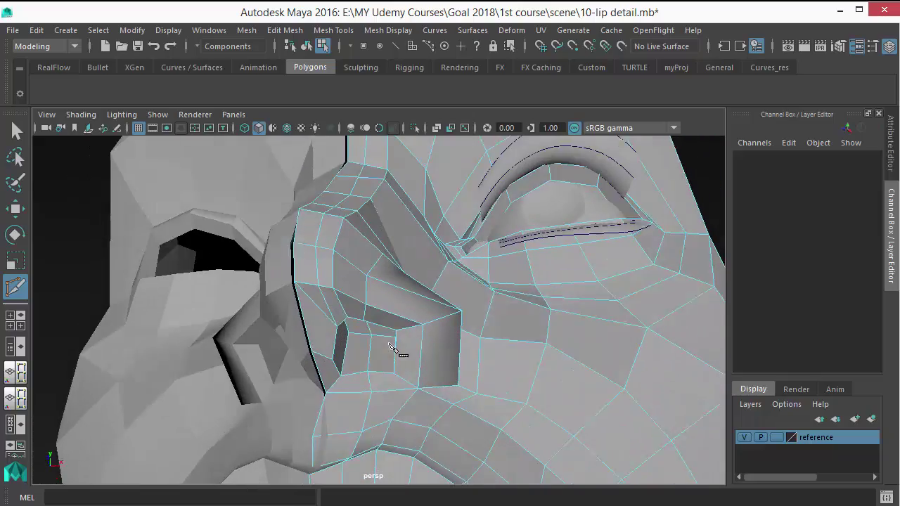
pyautogui.keyDown('alt'); pyautogui.moveTo(391, 345); pyautogui.dragTo(335, 329); pyautogui.keyUp('alt')
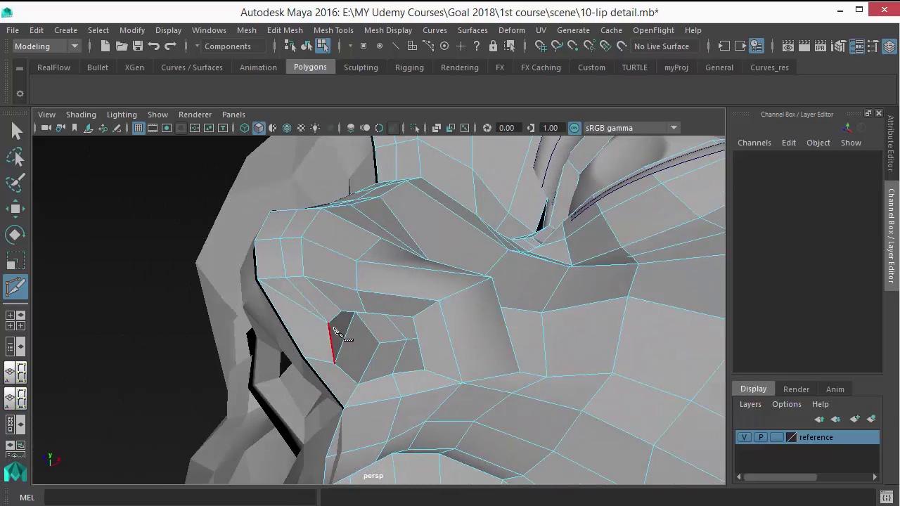
pyautogui.click(328, 323)
pyautogui.rightClick(375, 314)
pyautogui.keyDown('alt'); pyautogui.moveTo(377, 346); pyautogui.dragTo(399, 363); pyautogui.keyUp('alt')
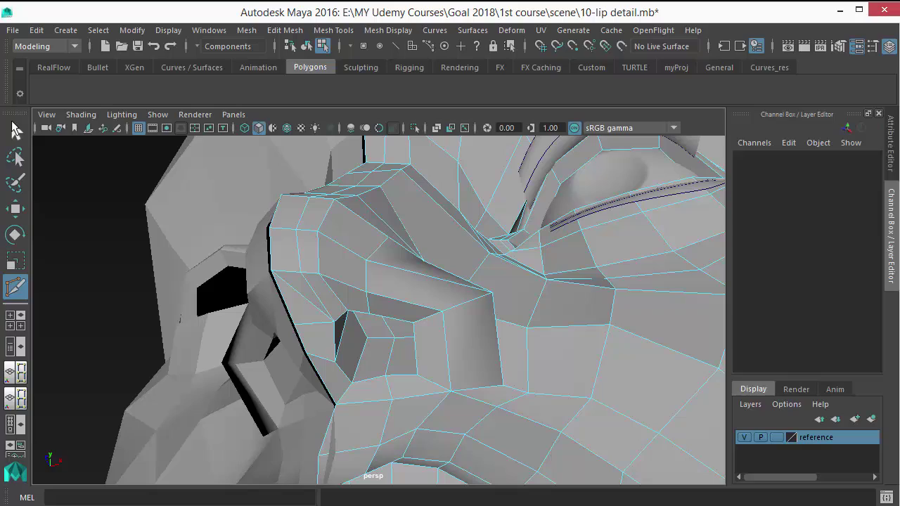
# Delete the old diagonal edge between the nose's centre border and the front corner of the nostril opening.
pyautogui.click(17, 130)
pyautogui.click(304, 308)
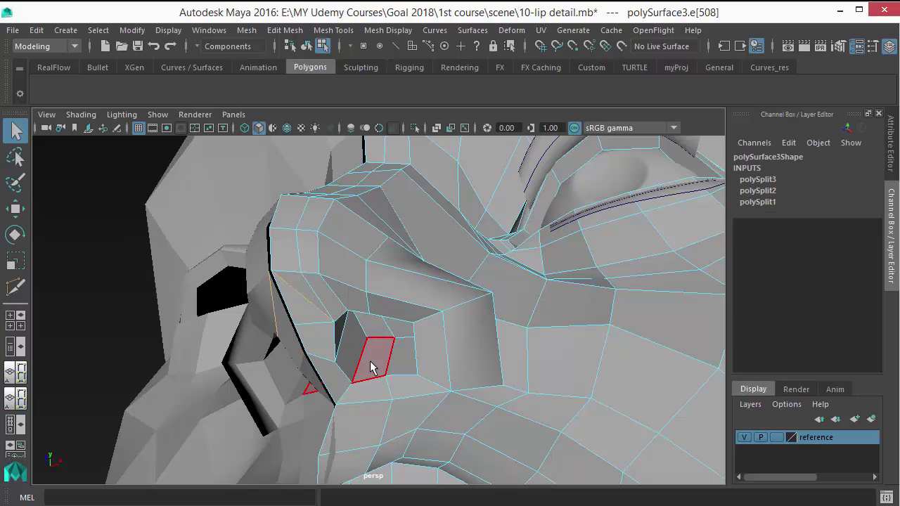
pyautogui.press('Delete')
# Multi-Cut from the nostril's lower corner down the philtrum to above the upper lip, ending at the centre border edge.
pyautogui.keyDown('alt'); pyautogui.moveTo(457, 361); pyautogui.dragTo(343, 327); pyautogui.keyUp('alt')
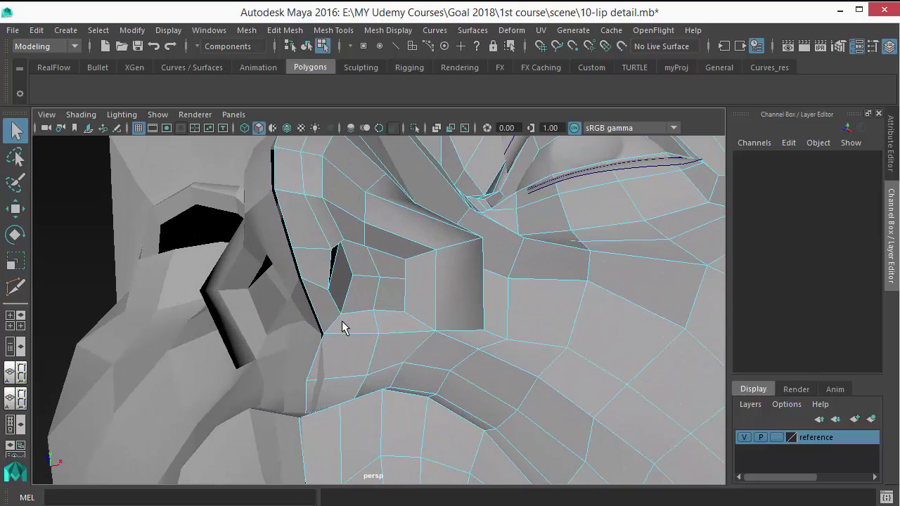
pyautogui.click(15, 289)
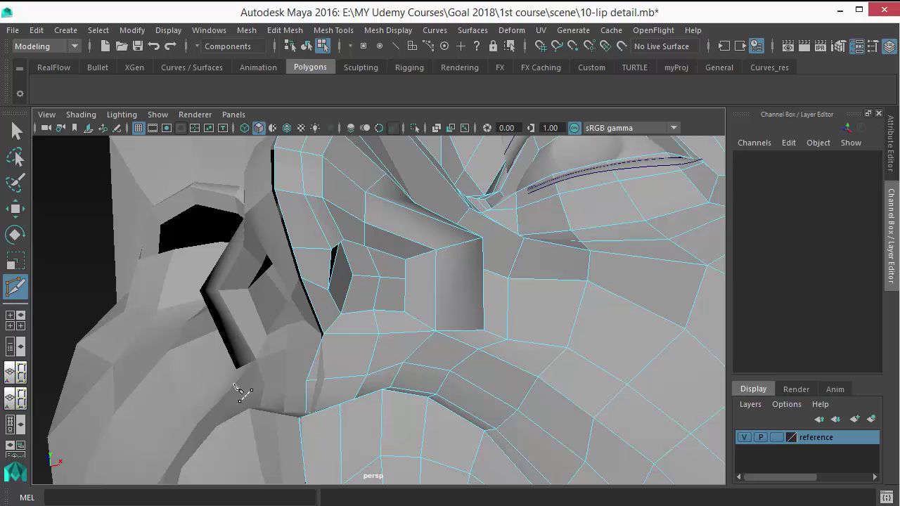
pyautogui.keyDown('alt'); pyautogui.moveTo(346, 386); pyautogui.dragTo(340, 381); pyautogui.keyUp('alt')
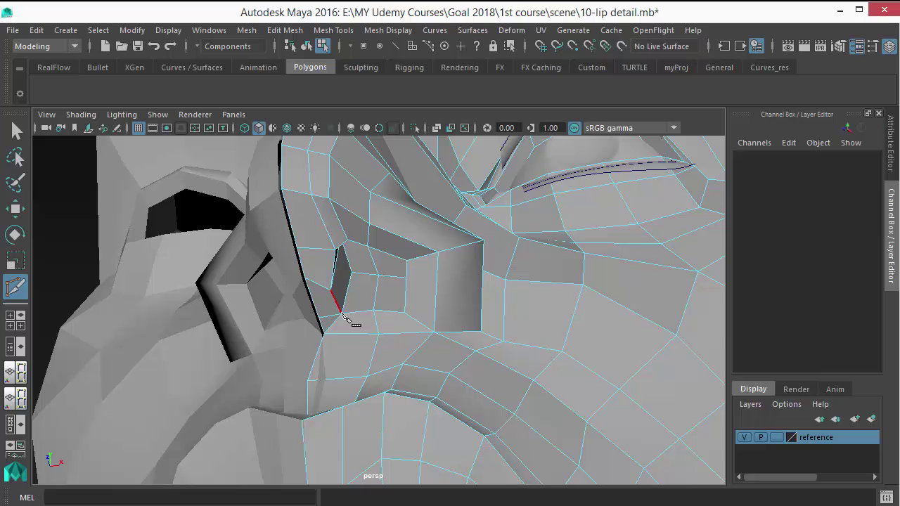
pyautogui.click(343, 314)
pyautogui.keyDown('alt'); pyautogui.moveTo(353, 345); pyautogui.dragTo(367, 392); pyautogui.keyUp('alt')
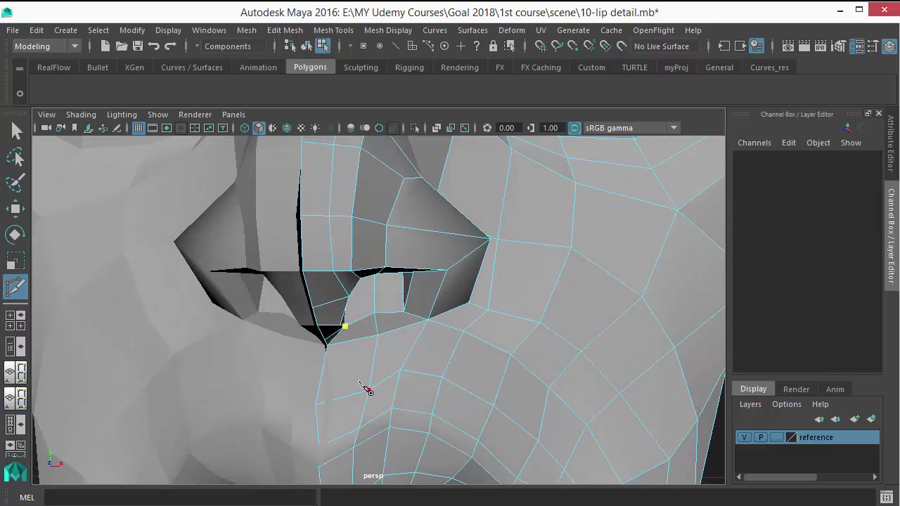
pyautogui.click(346, 341)
pyautogui.keyDown('alt'); pyautogui.moveTo(351, 337); pyautogui.dragTo(351, 285, button='middle'); pyautogui.keyUp('alt')
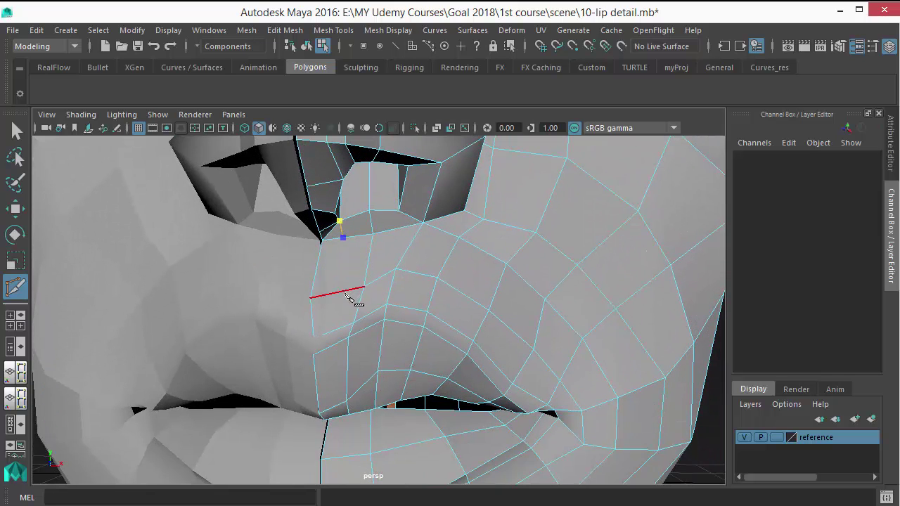
pyautogui.click(342, 291)
pyautogui.keyDown('alt'); pyautogui.moveTo(365, 345); pyautogui.dragTo(311, 347); pyautogui.keyUp('alt')
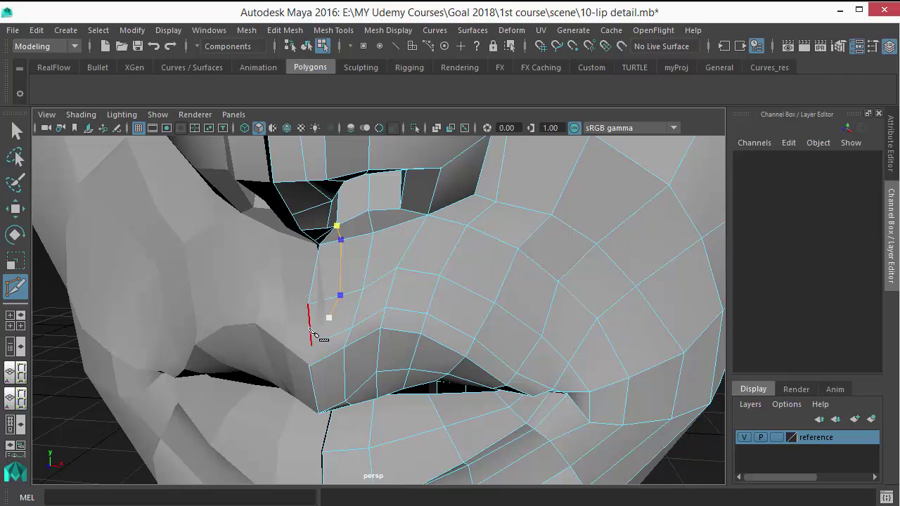
pyautogui.click(309, 328)
pyautogui.rightClick(349, 326)
# Multi-Cut from the end of the philtrum line to the neighbouring vertex on the edge loop above the upper lip.
pyautogui.click(329, 319)
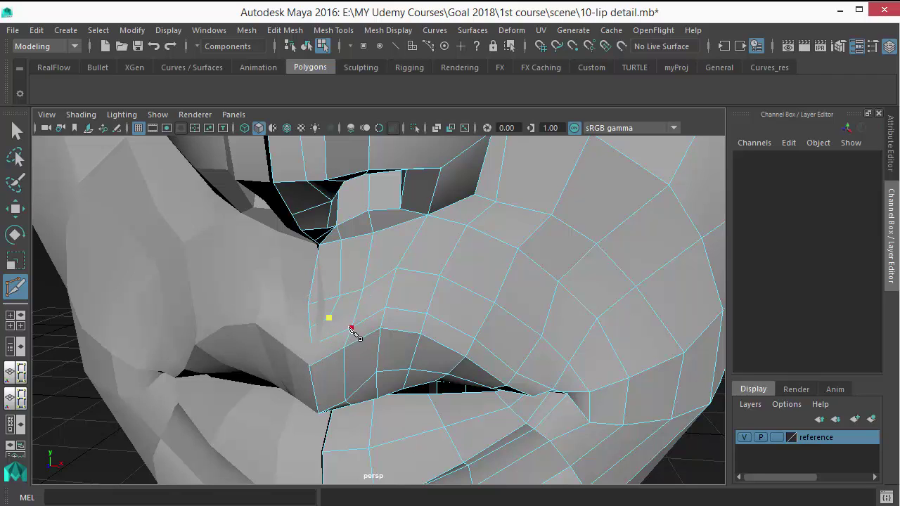
pyautogui.rightClick(387, 322)
pyautogui.keyDown('alt'); pyautogui.moveTo(386, 322); pyautogui.dragTo(367, 323); pyautogui.keyUp('alt')
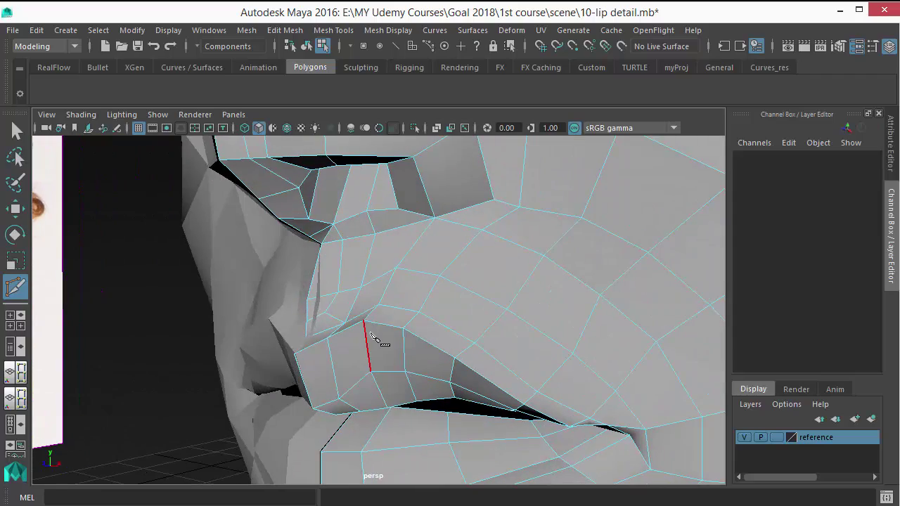
# Delete the short edge between the nostril's lower corner and the centre border at the top of the philtrum.
pyautogui.press('q')
pyautogui.keyDown('alt'); pyautogui.moveTo(332, 241); pyautogui.dragTo(325, 241); pyautogui.keyUp('alt')
pyautogui.click(326, 241)
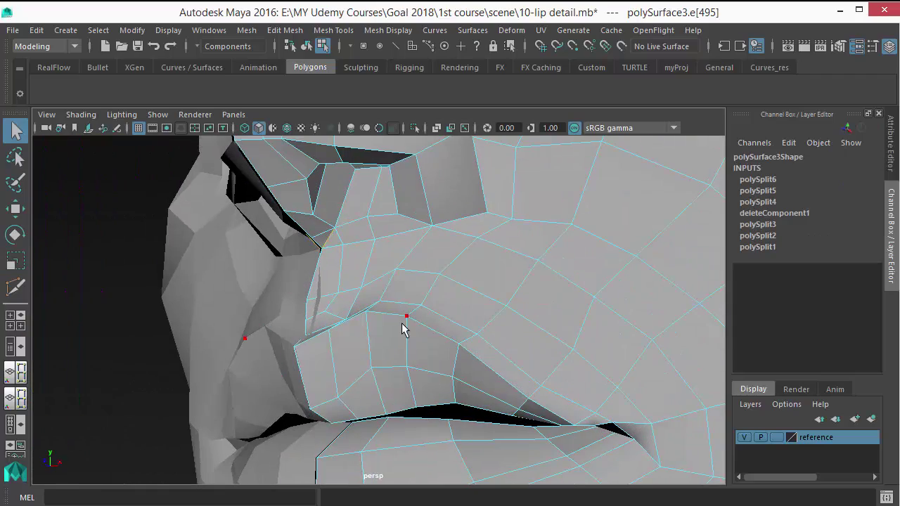
pyautogui.click(403, 329)
pyautogui.keyDown('alt'); pyautogui.moveTo(401, 351); pyautogui.dragTo(274, 279); pyautogui.keyUp('alt')
pyautogui.keyDown('alt'); pyautogui.moveTo(309, 240); pyautogui.dragTo(306, 205, button='middle'); pyautogui.keyUp('alt')
pyautogui.keyDown('alt'); pyautogui.moveTo(344, 316); pyautogui.dragTo(297, 310); pyautogui.keyUp('alt')
pyautogui.scroll(4, 293, 325)
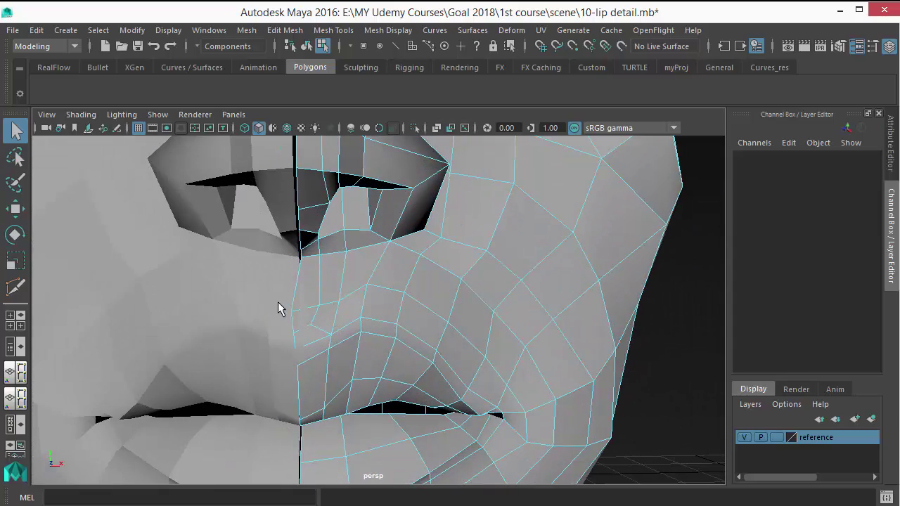
pyautogui.click(278, 309)
# Switch back to object selection and delete the mirrored instance half of the head.
pyautogui.keyDown('alt'); pyautogui.moveTo(298, 256); pyautogui.dragTo(278, 288); pyautogui.keyUp('alt')
pyautogui.keyDown('alt'); pyautogui.moveTo(230, 239); pyautogui.dragTo(56, 281, button='right'); pyautogui.keyUp('alt')
pyautogui.keyDown('alt'); pyautogui.moveTo(204, 259); pyautogui.dragTo(249, 254); pyautogui.keyUp('alt')
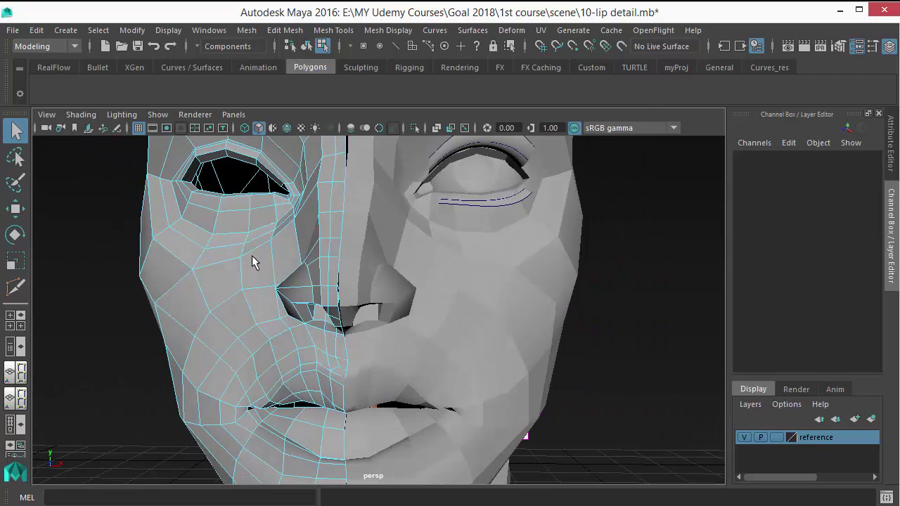
pyautogui.moveTo(250, 253); pyautogui.dragTo(302, 141, button='right')
pyautogui.click(298, 233)
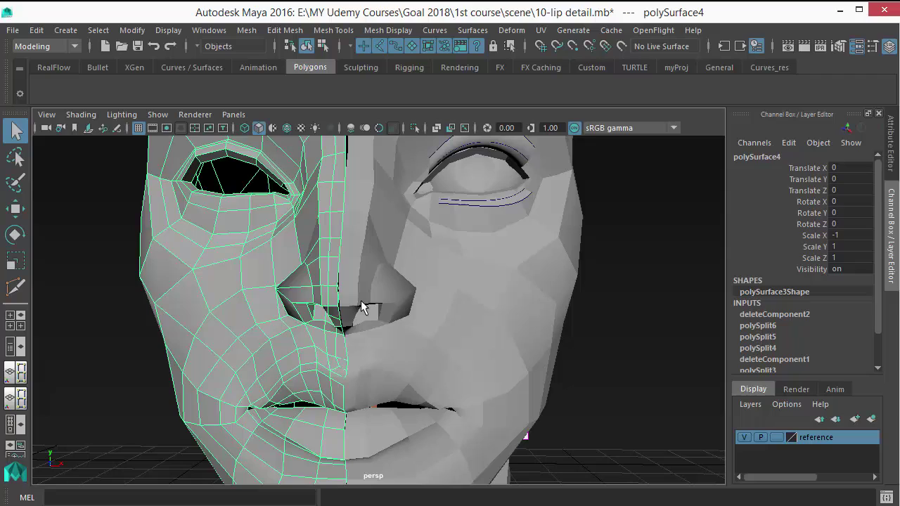
pyautogui.press('Delete')
# Select all vertices along the remaining half head's centre border in the front view.
pyautogui.click(375, 272)
pyautogui.scroll(-3, 374, 277)
pyautogui.press('space')
pyautogui.moveTo(372, 275); pyautogui.dragTo(371, 310)
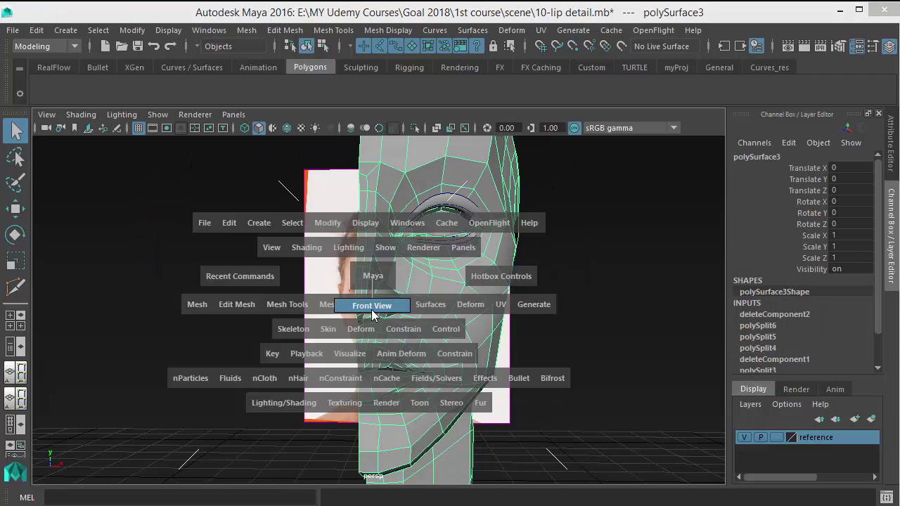
pyautogui.click(372, 314)
pyautogui.scroll(4, 396, 321)
pyautogui.moveTo(384, 121); pyautogui.dragTo(304, 120, button='right')
pyautogui.scroll(-5, 373, 223)
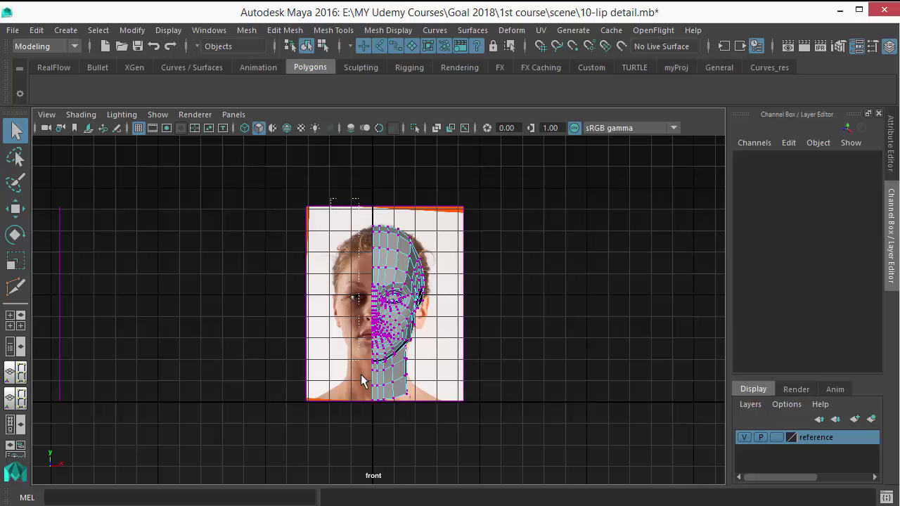
pyautogui.moveTo(373, 413); pyautogui.dragTo(373, 413)
pyautogui.scroll(6, 359, 331)
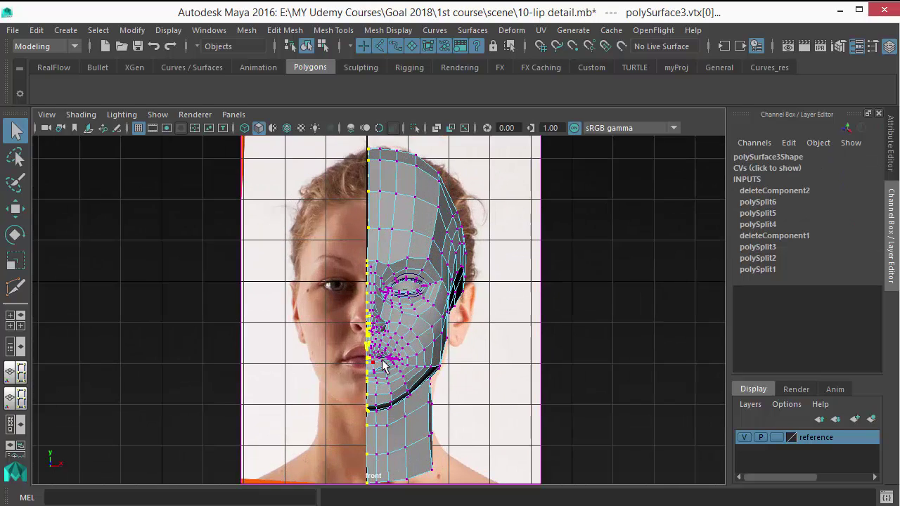
# Examine the alignment of the selected centre vertices around the nose and mouth in the front and perspective views.
pyautogui.scroll(2, 363, 217)
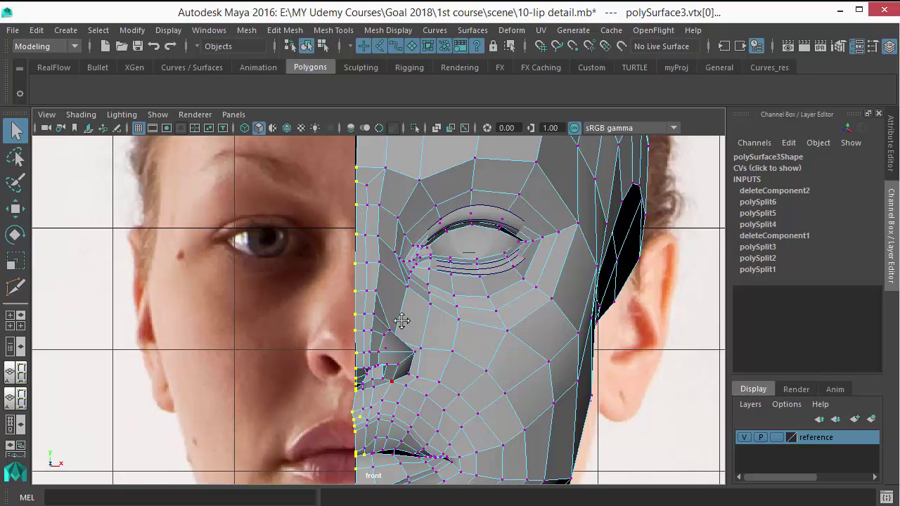
pyautogui.keyDown('alt'); pyautogui.moveTo(402, 325); pyautogui.dragTo(414, 216, button='middle'); pyautogui.keyUp('alt')
pyautogui.scroll(4, 458, 406)
pyautogui.scroll(1, 380, 326)
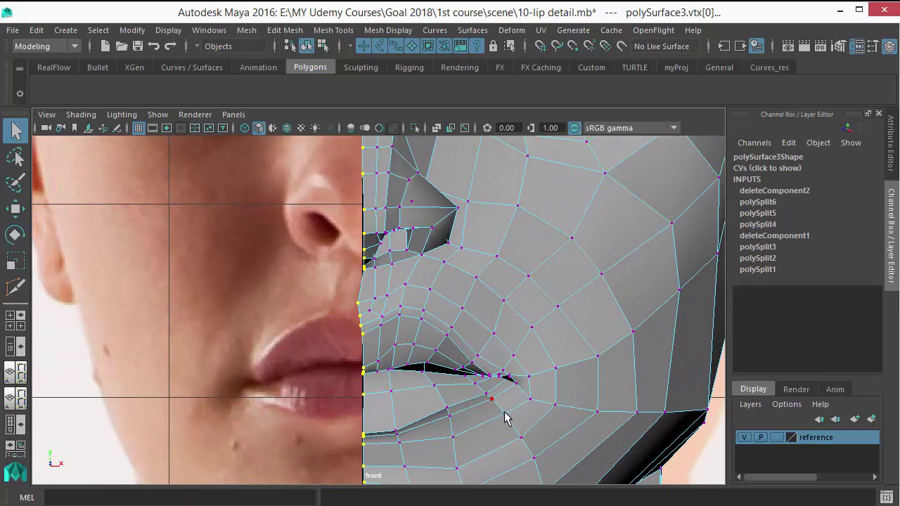
pyautogui.press('space')
pyautogui.moveTo(505, 412); pyautogui.dragTo(492, 274)
pyautogui.keyDown('alt'); pyautogui.moveTo(508, 358); pyautogui.dragTo(437, 347); pyautogui.keyUp('alt')
pyautogui.scroll(1, 394, 362)
pyautogui.press('space')
pyautogui.keyDown('alt'); pyautogui.moveTo(380, 314); pyautogui.dragTo(274, 271, button='right'); pyautogui.keyUp('alt')
pyautogui.keyDown('alt'); pyautogui.moveTo(269, 287); pyautogui.dragTo(266, 303, button='middle'); pyautogui.keyUp('alt')
pyautogui.keyDown('alt'); pyautogui.moveTo(266, 303); pyautogui.dragTo(488, 344, button='right'); pyautogui.keyUp('alt')
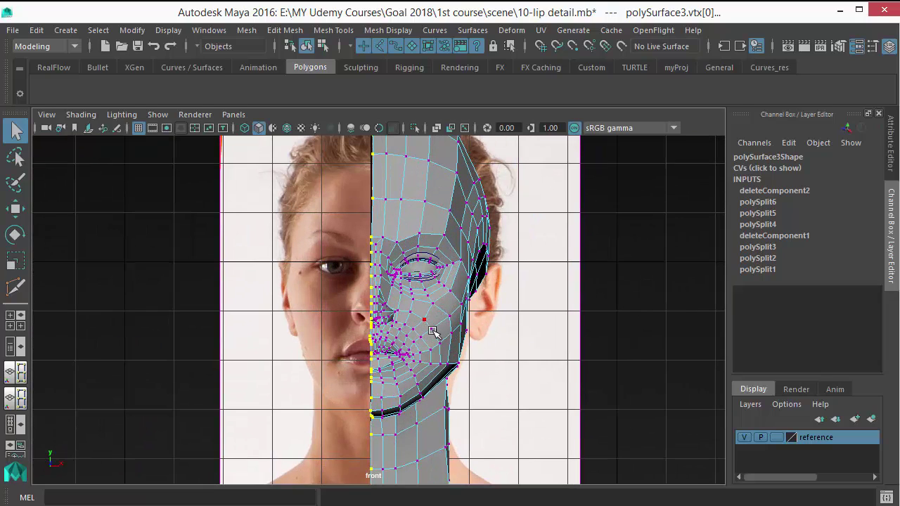
# Scale the selected centre vertices flat along X so they form one straight vertical line.
pyautogui.press('r')
pyautogui.scroll(3, 436, 325)
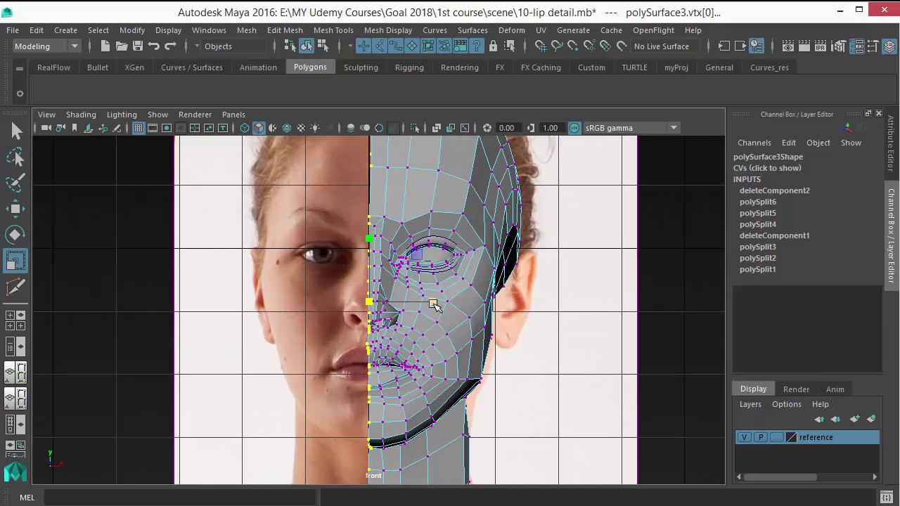
pyautogui.moveTo(433, 304); pyautogui.dragTo(378, 302)
pyautogui.scroll(3, 356, 319)
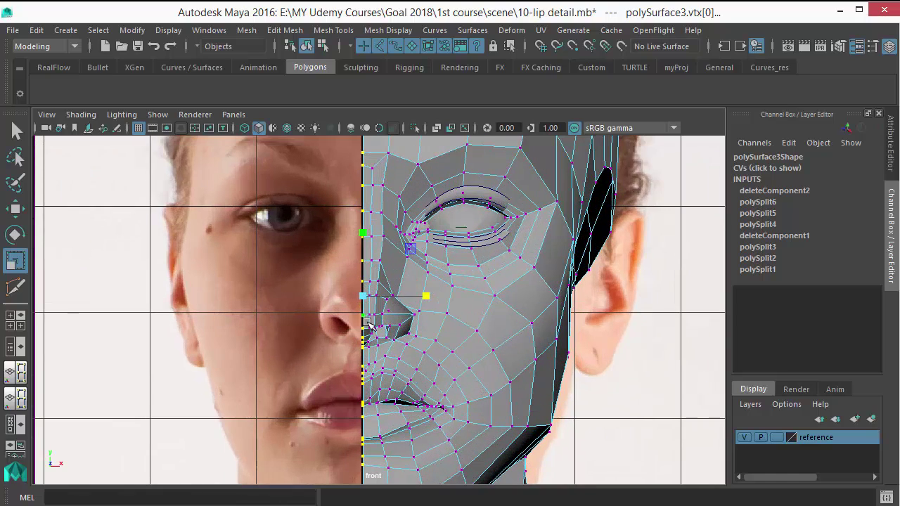
# Move the flattened centre vertices along X with grid snapping onto the grid's vertical centre line.
pyautogui.press('w')
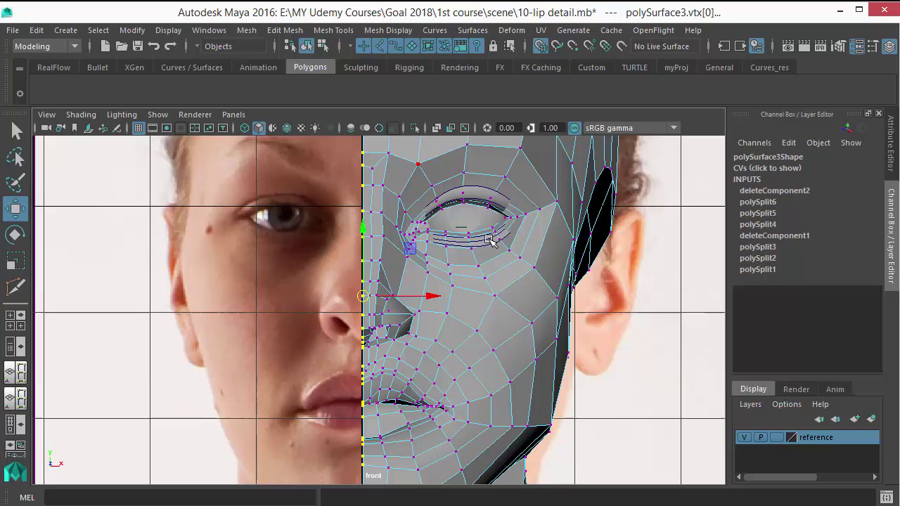
pyautogui.moveTo(431, 301); pyautogui.dragTo(363, 301)
pyautogui.scroll(7, 363, 302)
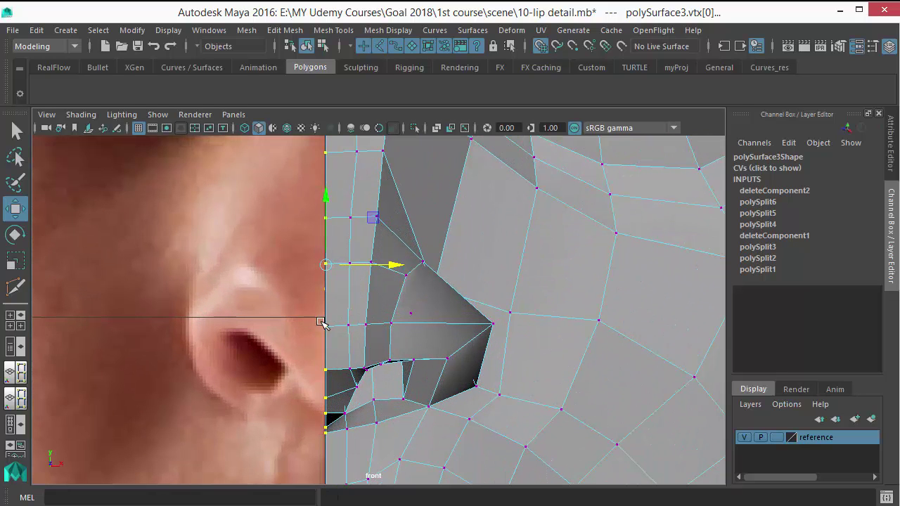
# Mirror the half head with Duplicate Special as an instance, using Scale X -1.
pyautogui.moveTo(402, 187); pyautogui.dragTo(412, 49, button='right')
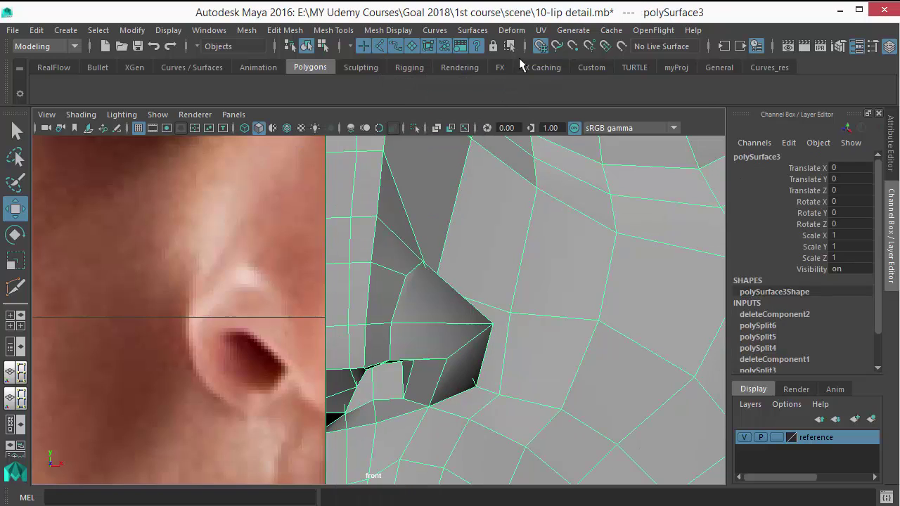
pyautogui.press('f')
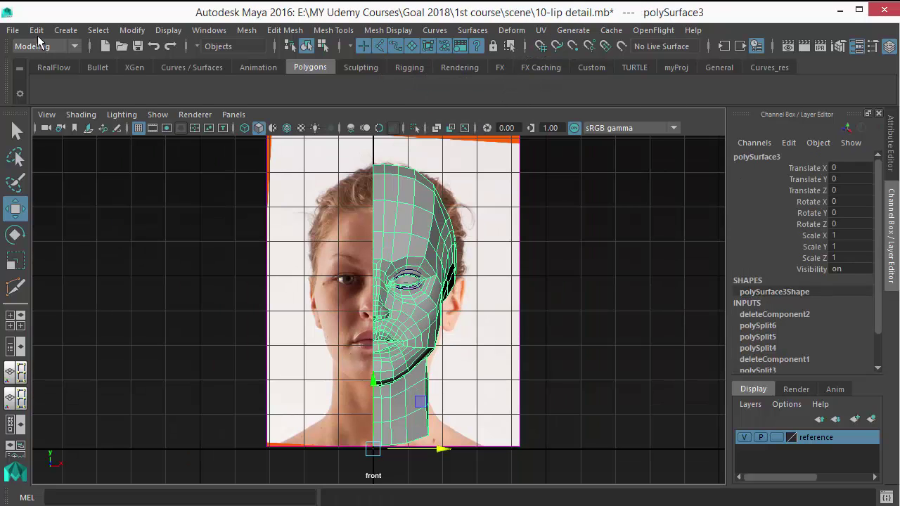
pyautogui.click(36, 30)
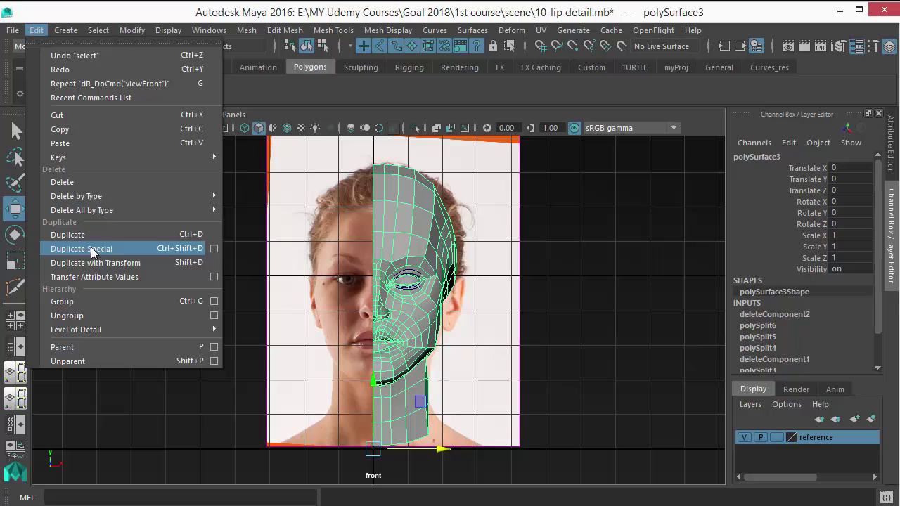
pyautogui.click(214, 249)
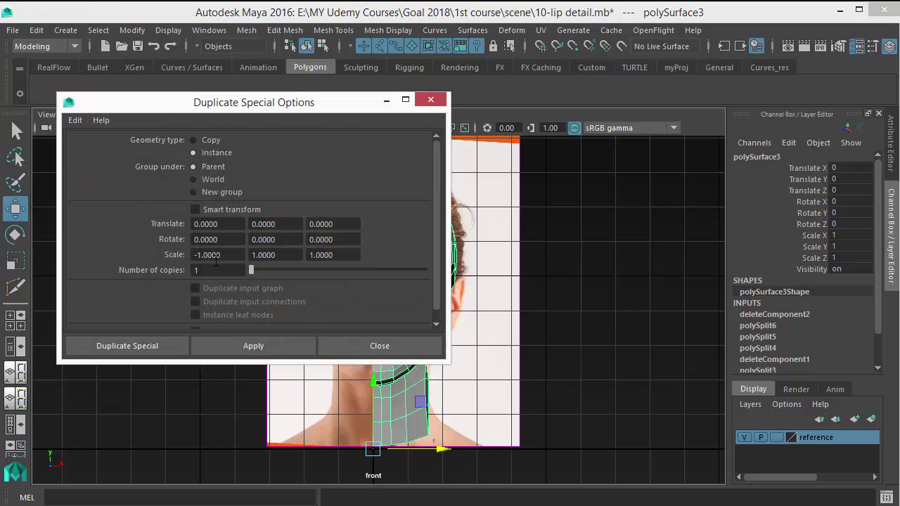
pyautogui.click(127, 345)
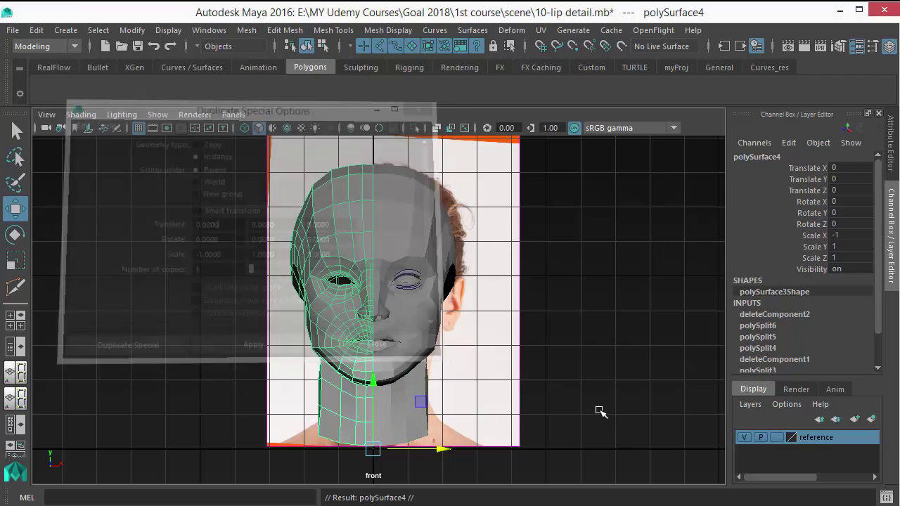
# Inspect the mirrored head and the shape of the nose up close in the perspective view.
pyautogui.click(562, 386)
pyautogui.scroll(4, 490, 380)
pyautogui.press('space')
pyautogui.moveTo(462, 378); pyautogui.dragTo(394, 355)
pyautogui.click(16, 133)
pyautogui.keyDown('alt'); pyautogui.moveTo(458, 337); pyautogui.dragTo(389, 365); pyautogui.keyUp('alt')
pyautogui.scroll(4, 380, 358)
pyautogui.scroll(4, 378, 355)
pyautogui.keyDown('alt'); pyautogui.moveTo(295, 265); pyautogui.dragTo(311, 295); pyautogui.keyUp('alt')
pyautogui.scroll(1, 326, 284)
# Select the edge loop running along the side of the nose bridge and apply Edit Edge Flow to it.
pyautogui.click(328, 288)
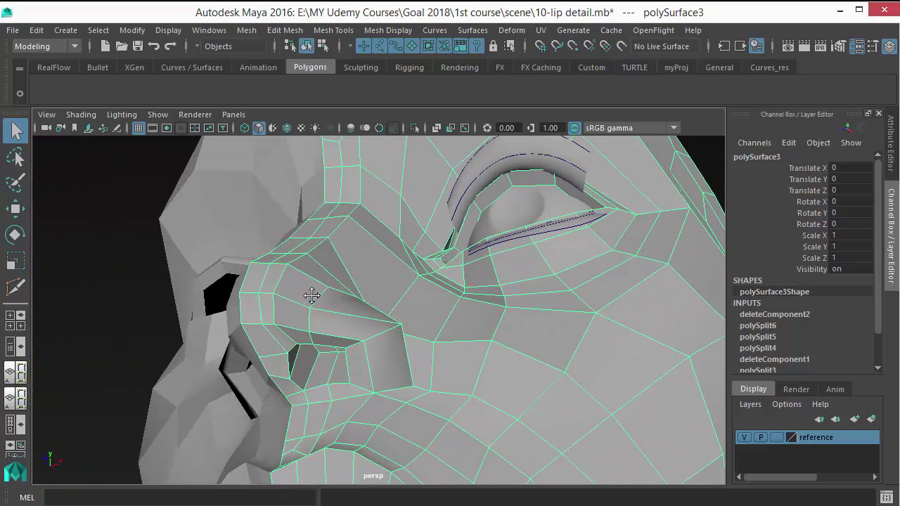
pyautogui.moveTo(318, 121); pyautogui.dragTo(293, 56, button='right')
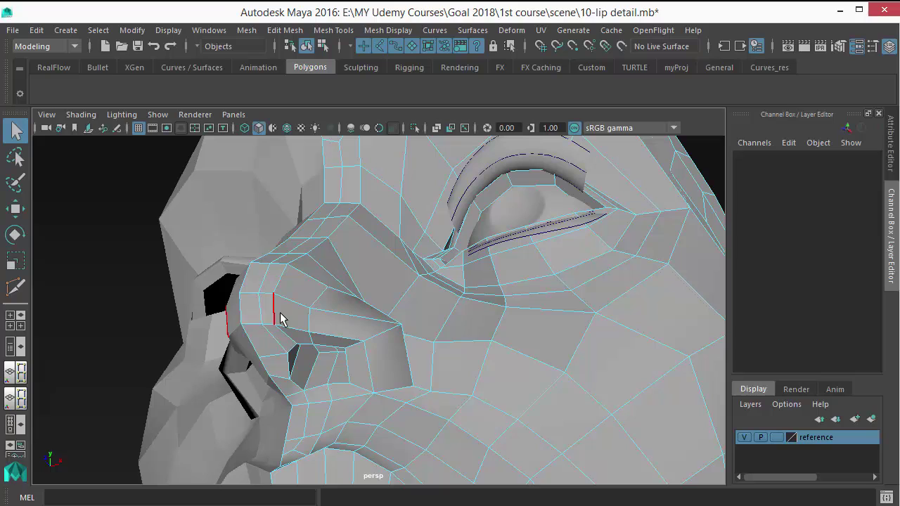
pyautogui.click(278, 317)
pyautogui.keyDown('alt'); pyautogui.moveTo(355, 225); pyautogui.dragTo(347, 270); pyautogui.keyUp('alt')
pyautogui.keyDown('shift'); pyautogui.doubleClick(363, 213); pyautogui.keyUp('shift')
pyautogui.keyDown('shift'); pyautogui.moveTo(371, 222); pyautogui.dragTo(368, 339, button='right'); pyautogui.keyUp('shift')
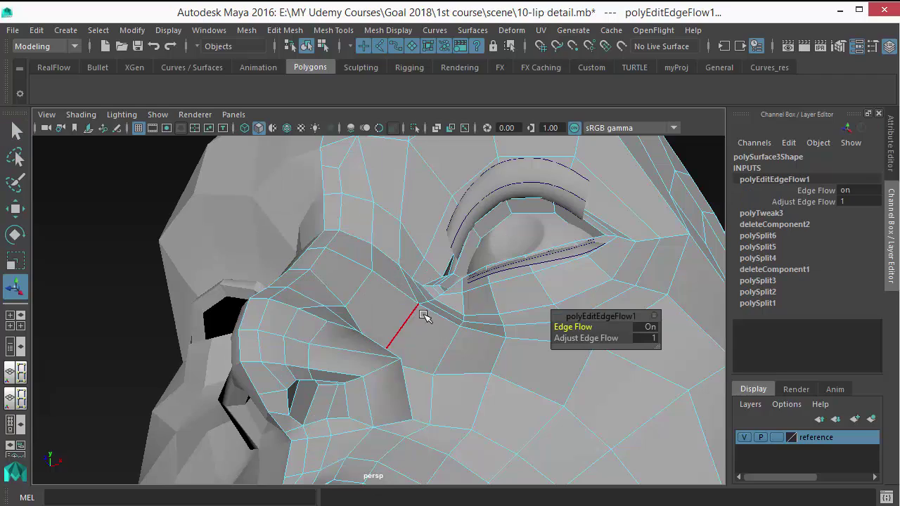
# Compare the nose bridge with and without the edge flow adjustment, keeping the adjustment applied.
pyautogui.keyDown('alt'); pyautogui.moveTo(424, 315); pyautogui.dragTo(379, 344); pyautogui.keyUp('alt')
pyautogui.hotkey('ctrl', 'z')
pyautogui.hotkey('shift', 'z')
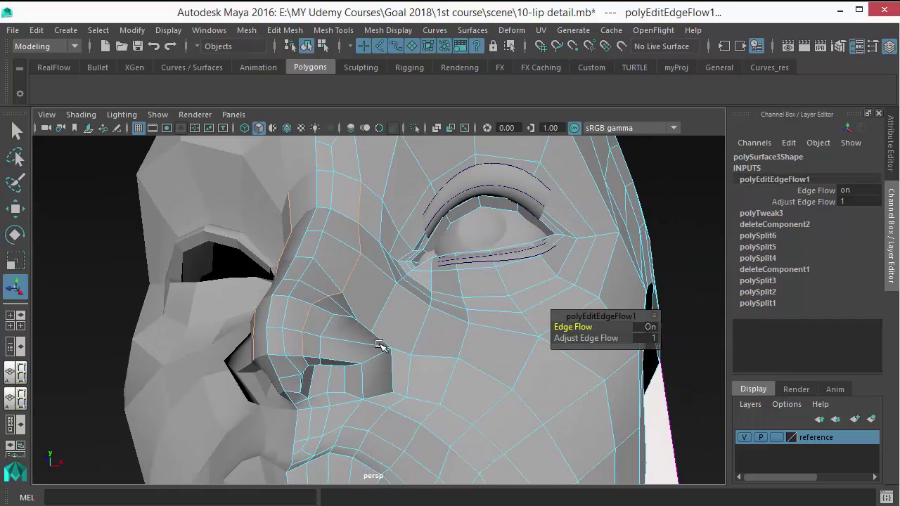
pyautogui.press('q')
pyautogui.moveTo(345, 122); pyautogui.dragTo(416, 101, button='right')
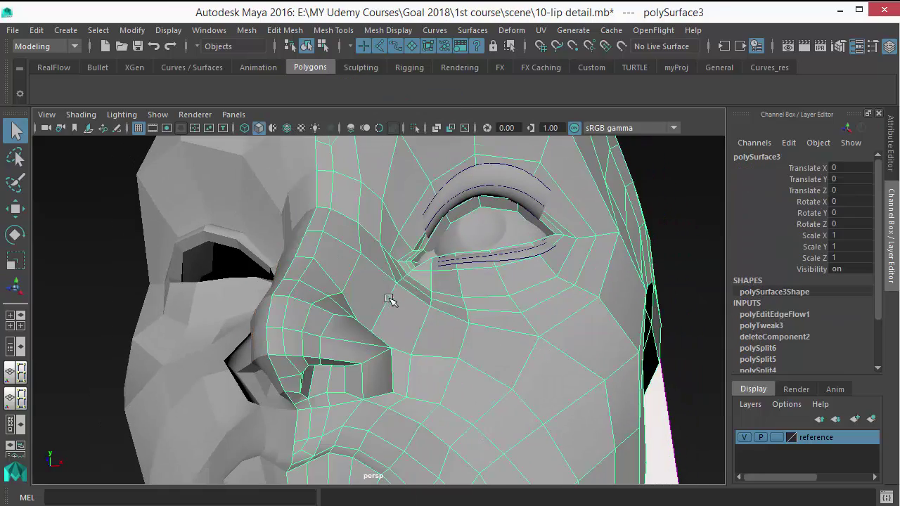
pyautogui.keyDown('alt'); pyautogui.moveTo(391, 301); pyautogui.dragTo(331, 303); pyautogui.keyUp('alt')
# Select the edge loop beside the nose ridge's centre line and move it slightly outward along X.
pyautogui.moveTo(321, 121); pyautogui.dragTo(318, 81, button='right')
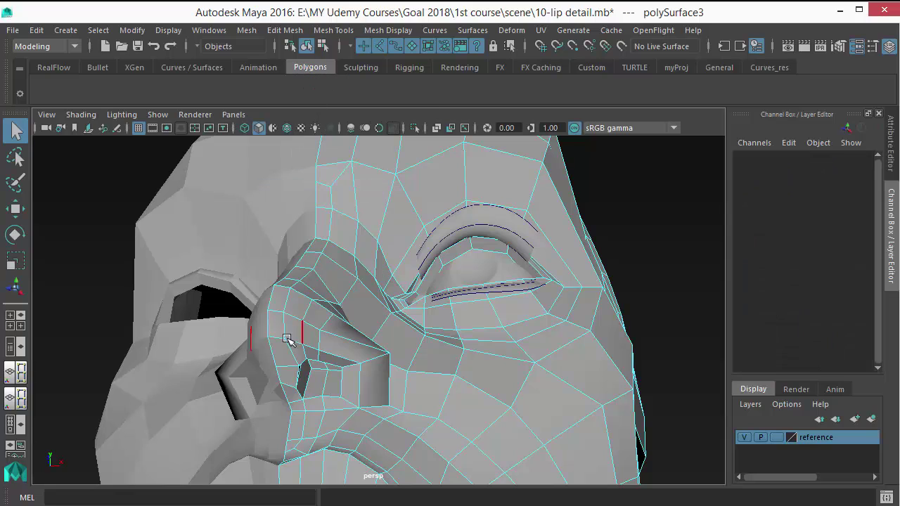
pyautogui.click(310, 251)
pyautogui.doubleClick(331, 218)
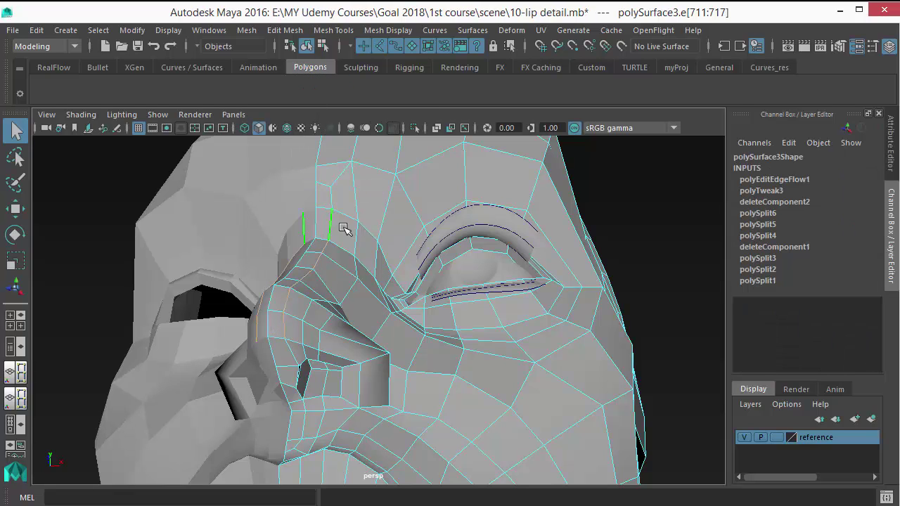
pyautogui.press('w')
pyautogui.moveTo(367, 257); pyautogui.dragTo(371, 257)
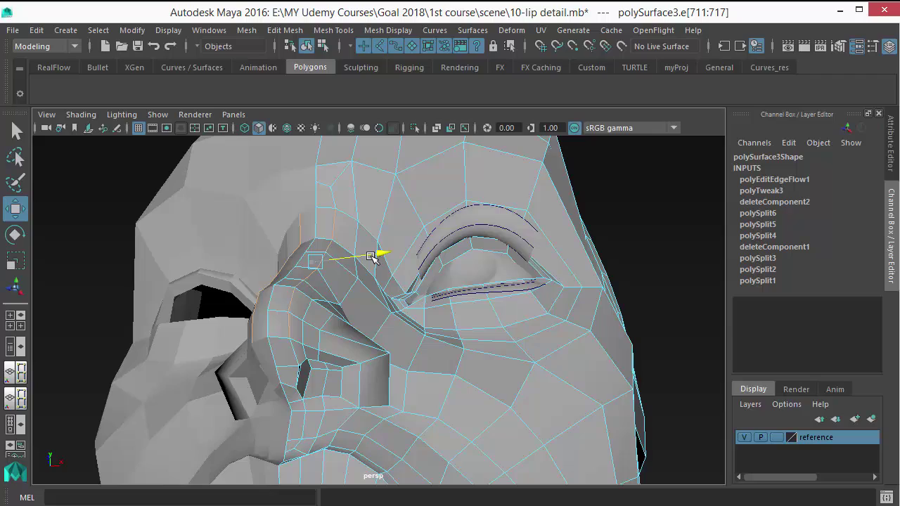
# Compare the nose vertices with the reference photo in the front view using wireframe display.
pyautogui.keyDown('alt'); pyautogui.moveTo(340, 284); pyautogui.dragTo(366, 368); pyautogui.keyUp('alt')
pyautogui.press('space')
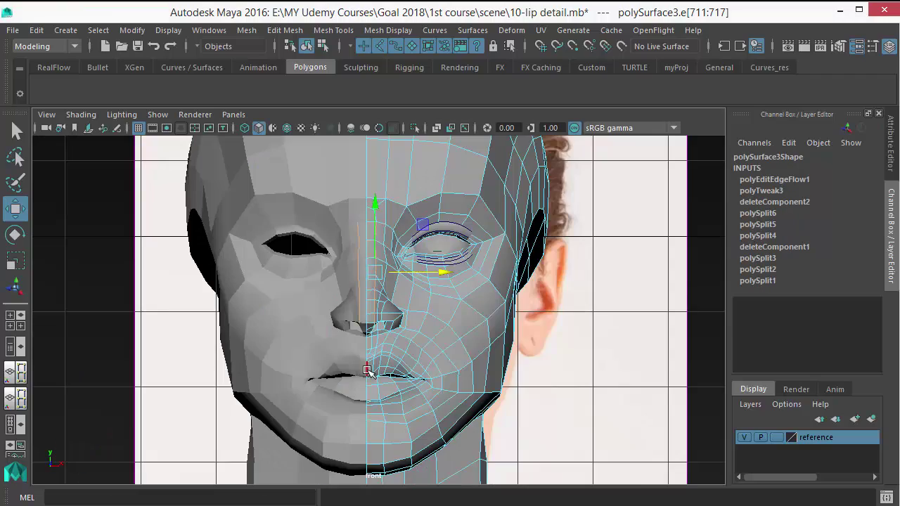
pyautogui.keyDown('alt'); pyautogui.moveTo(368, 370); pyautogui.dragTo(520, 416, button='right'); pyautogui.keyUp('alt')
pyautogui.keyDown('alt'); pyautogui.moveTo(317, 342); pyautogui.dragTo(371, 335, button='right'); pyautogui.keyUp('alt')
pyautogui.moveTo(378, 262); pyautogui.dragTo(311, 122, button='right')
pyautogui.scroll(-6, 325, 298)
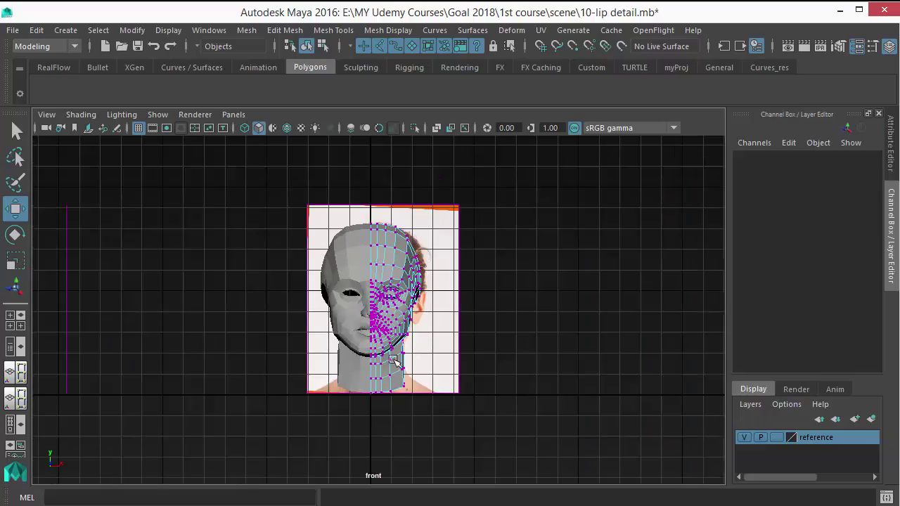
pyautogui.scroll(3, 406, 343)
pyautogui.press('4')
pyautogui.scroll(5, 406, 343)
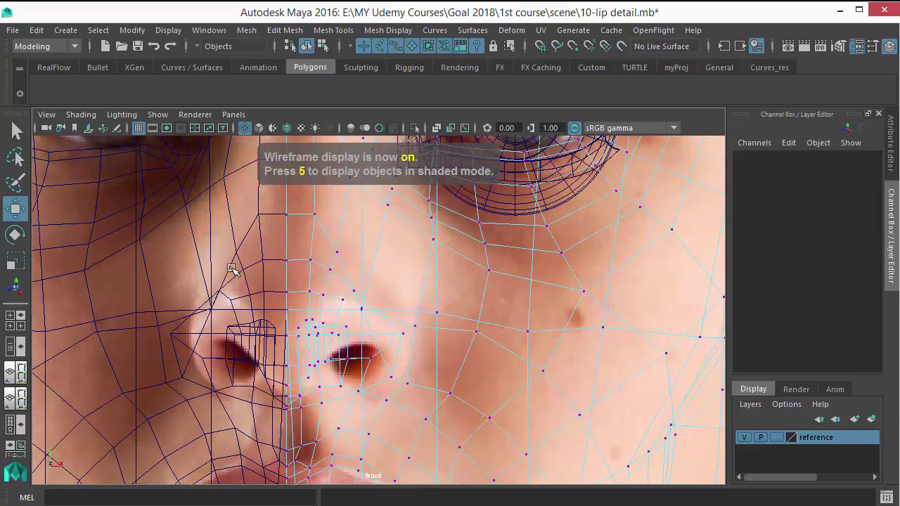
pyautogui.scroll(-2, 232, 269)
pyautogui.scroll(2, 267, 277)
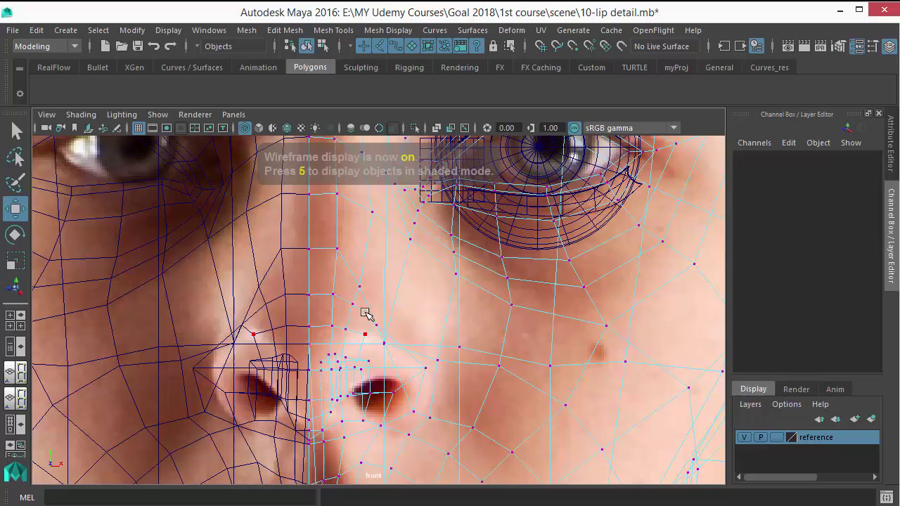
# Check the whole head against the front reference photo and return to shaded display near the nose.
pyautogui.press('space')
pyautogui.moveTo(380, 312); pyautogui.dragTo(389, 367)
pyautogui.scroll(3, 377, 362)
pyautogui.scroll(-5, 378, 364)
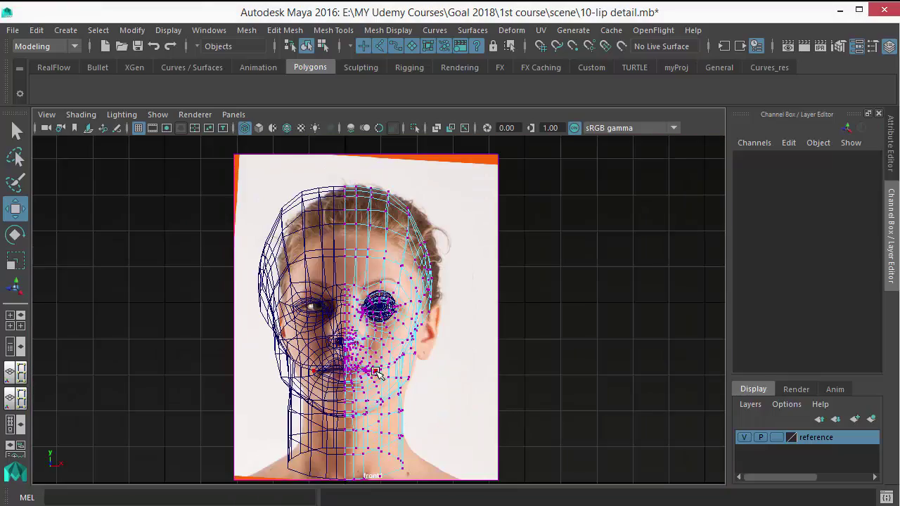
pyautogui.press('5')
pyautogui.scroll(6, 386, 309)
pyautogui.scroll(-4, 386, 300)
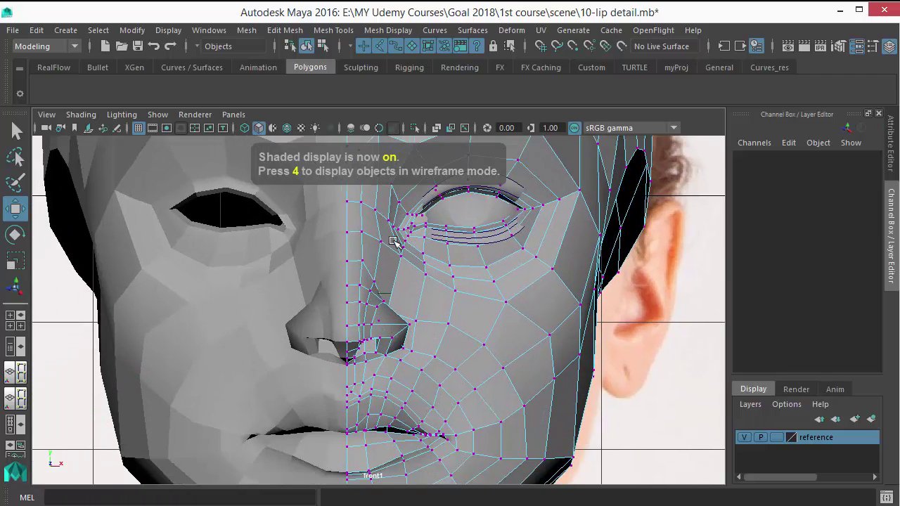
# Move the two vertices beside the nose tip's centre line, in the row above the nostril, outward along X.
pyautogui.scroll(6, 357, 401)
pyautogui.click(350, 338)
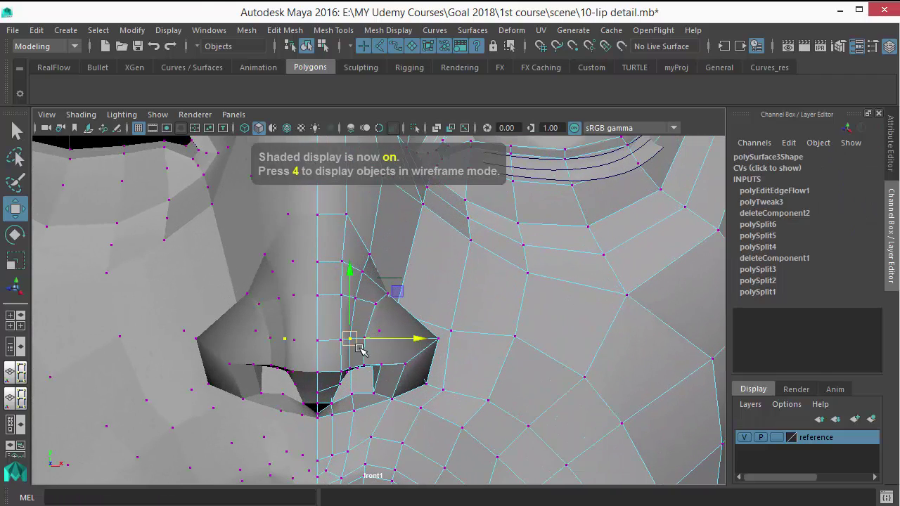
pyautogui.press('q')
pyautogui.keyDown('shift'); pyautogui.click(341, 341); pyautogui.keyUp('shift')
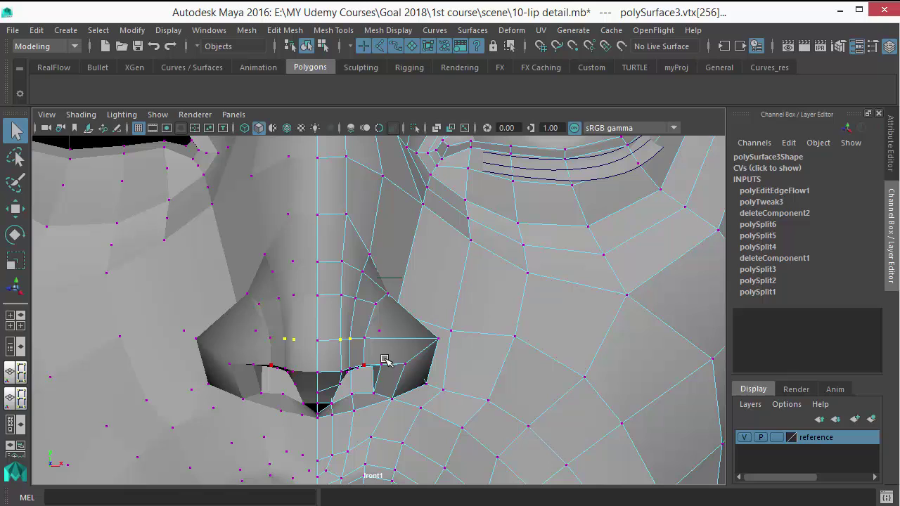
pyautogui.press('w')
pyautogui.moveTo(403, 340); pyautogui.dragTo(424, 342)
# Move the adjacent vertex in the nose tip row slightly outward along X.
pyautogui.press('q')
pyautogui.click(364, 339)
pyautogui.press('w')
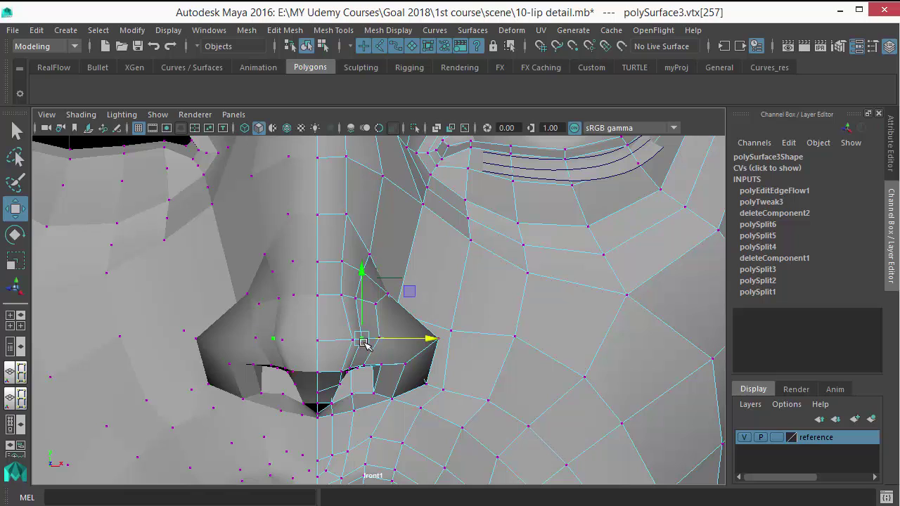
pyautogui.moveTo(407, 341); pyautogui.dragTo(414, 341)
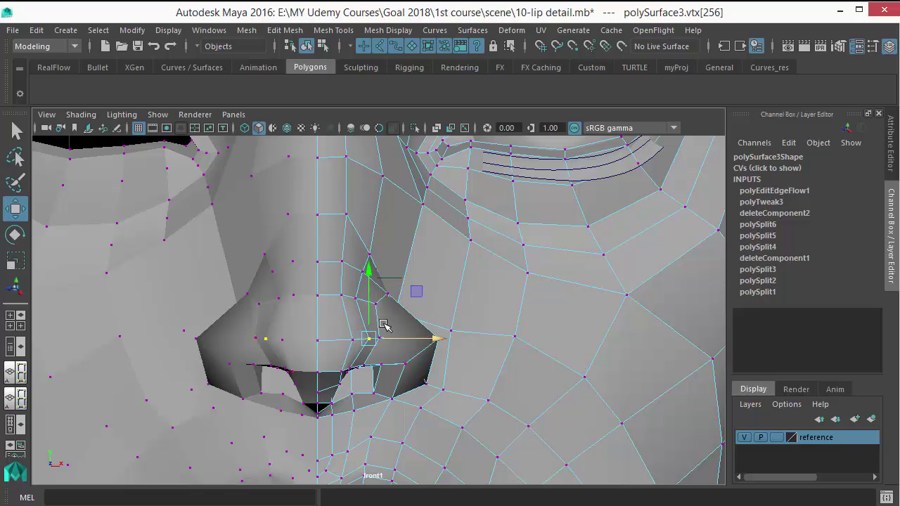
# Shift two vertices of the row above the nose tip outward along X and compare them with the front reference photo.
pyautogui.click(355, 299)
pyautogui.press('4')
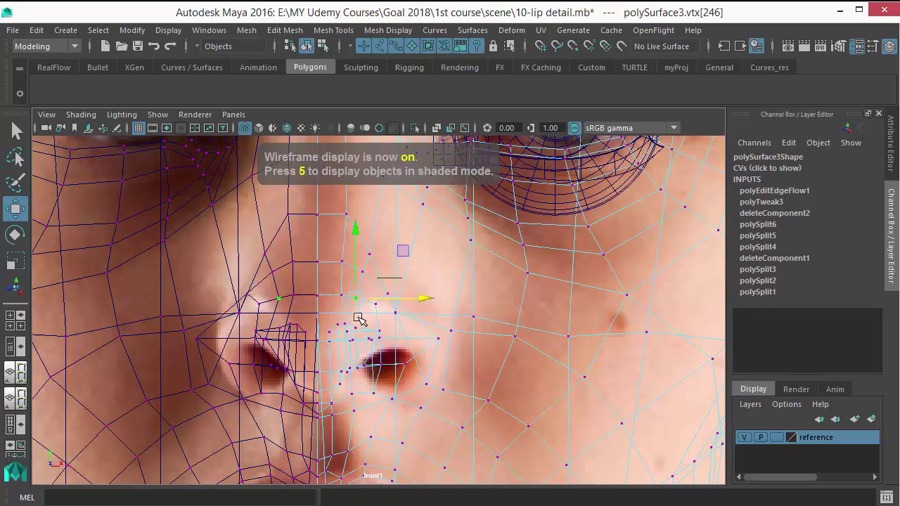
pyautogui.press('5')
pyautogui.keyDown('shift'); pyautogui.click(342, 296); pyautogui.keyUp('shift')
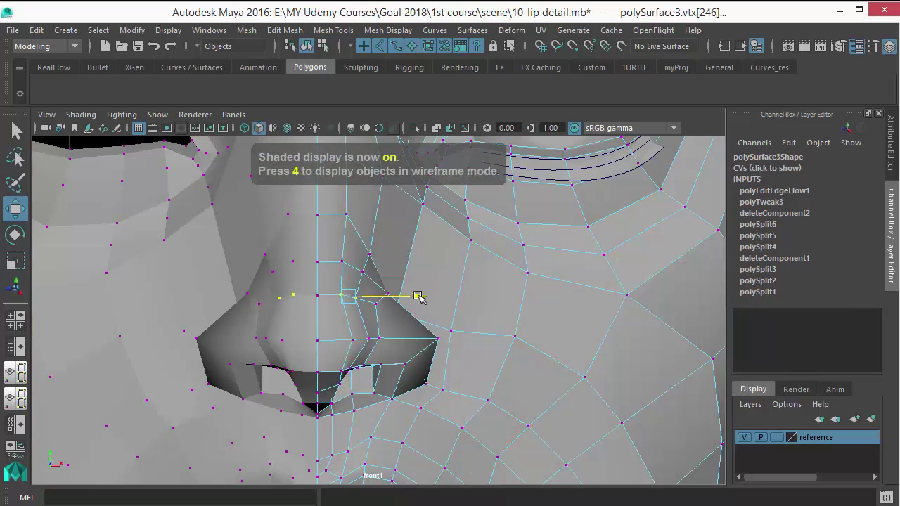
pyautogui.moveTo(417, 296); pyautogui.dragTo(426, 297)
pyautogui.press('4')
pyautogui.press('5')
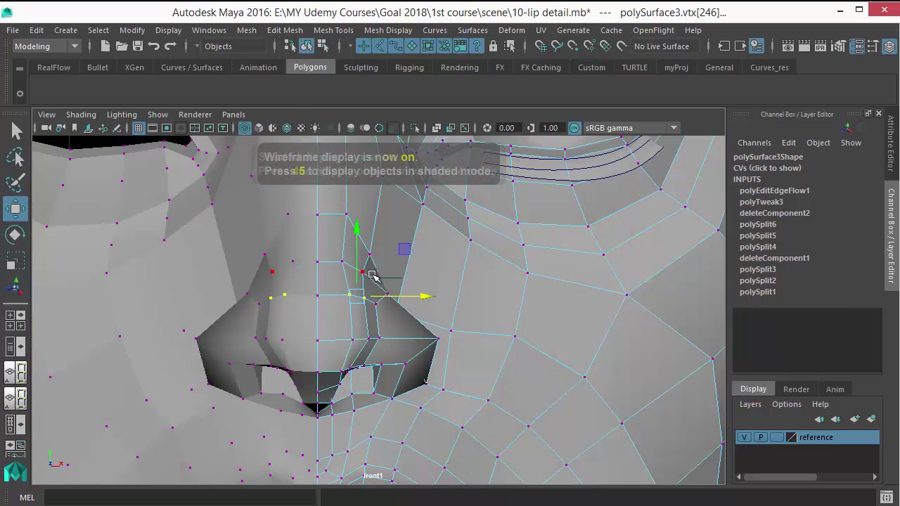
# Shift the two vertices one row further up the nose ridge slightly outward and check them against the reference photo.
pyautogui.click(357, 278)
pyautogui.keyDown('shift'); pyautogui.click(341, 261); pyautogui.keyUp('shift')
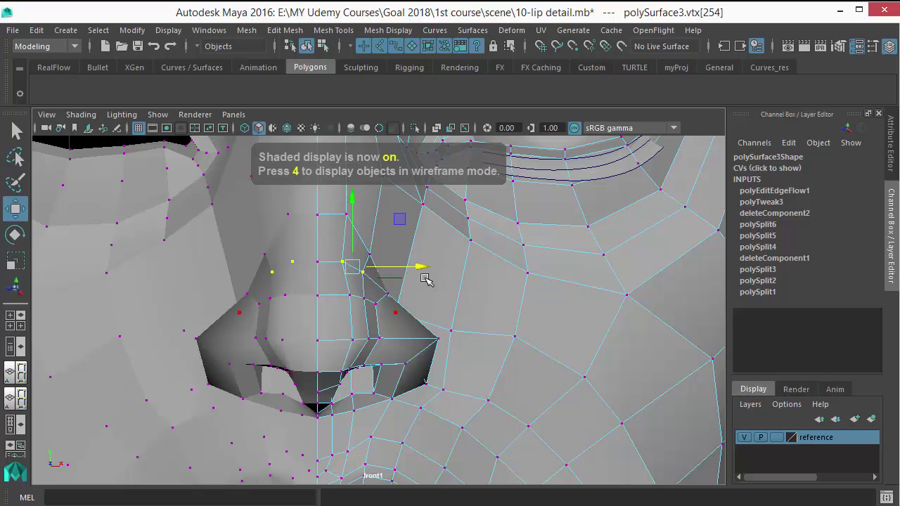
pyautogui.press('4')
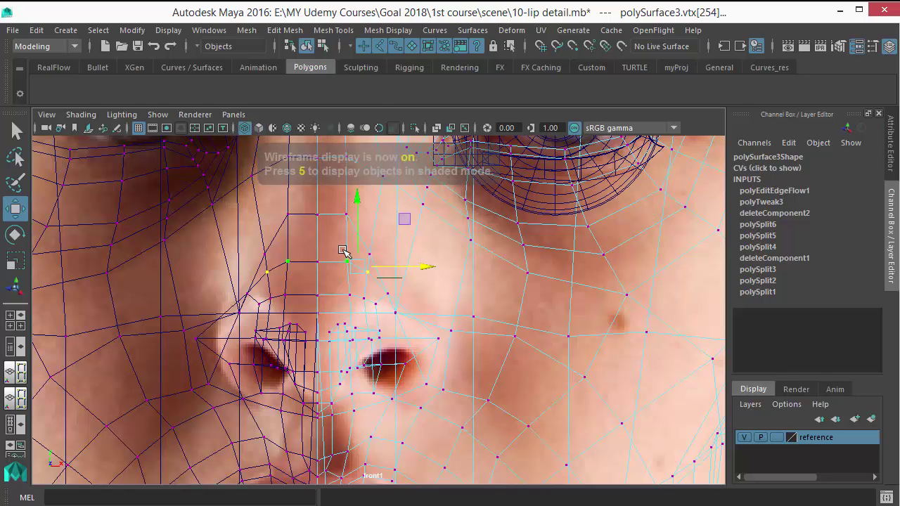
pyautogui.press('5')
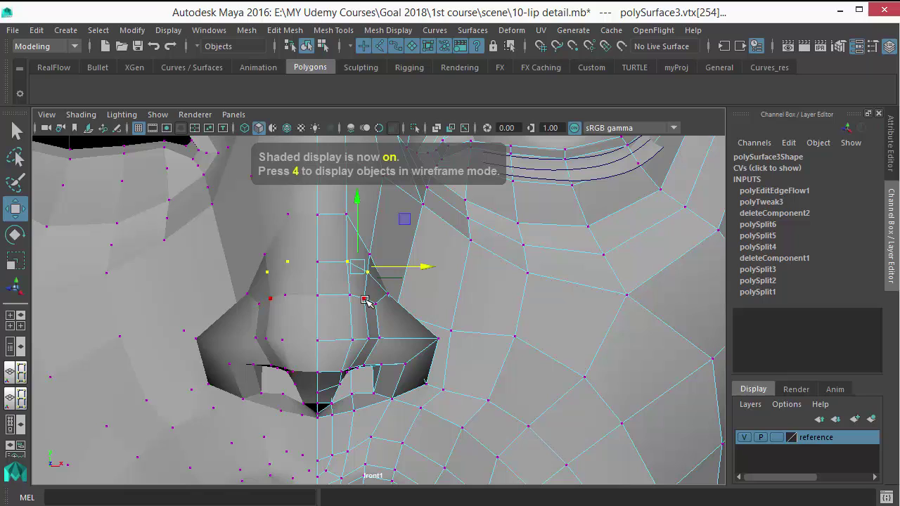
# Select the three vertices across the nose side in the row above the tip and move them outward along X.
pyautogui.click(365, 299)
pyautogui.press('q')
pyautogui.keyDown('shift'); pyautogui.click(375, 304); pyautogui.keyUp('shift')
pyautogui.keyDown('shift'); pyautogui.click(350, 295); pyautogui.keyUp('shift')
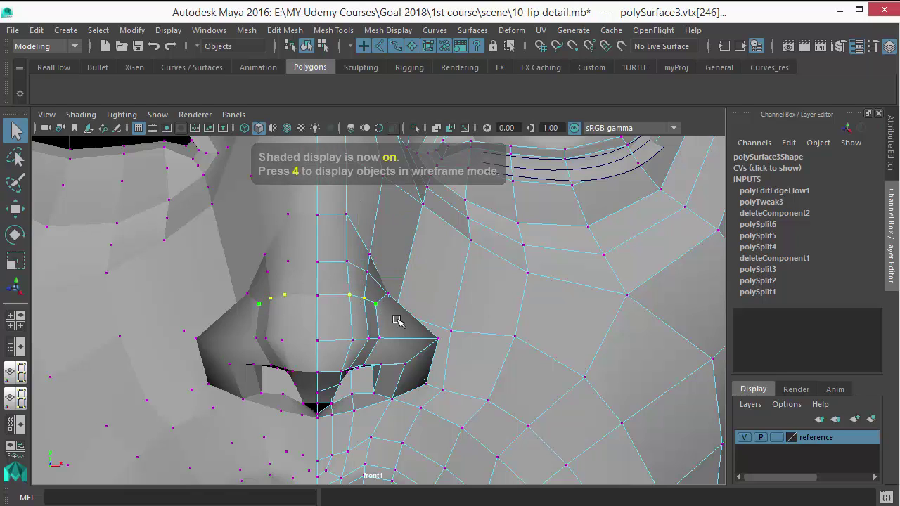
pyautogui.press('w')
pyautogui.moveTo(431, 298); pyautogui.dragTo(439, 302)
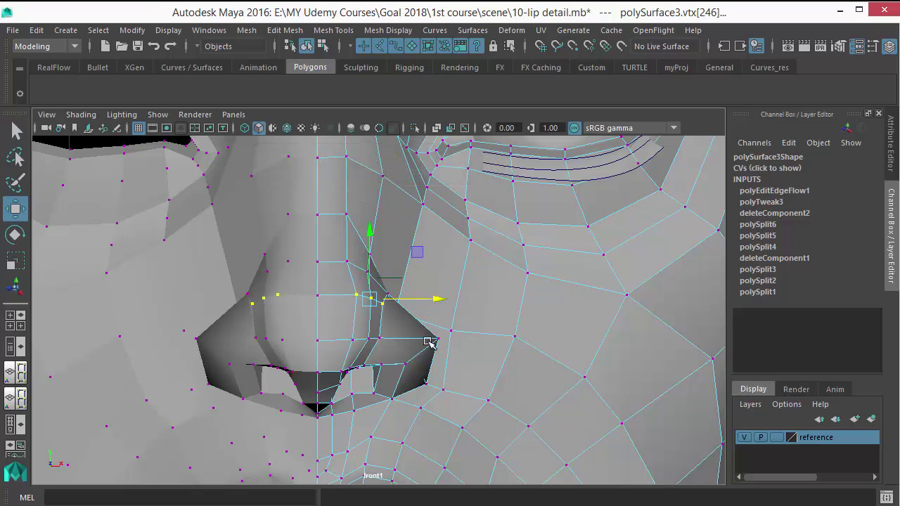
# Move the two nose tip vertices nearest the centre line inward along X, bringing the upper one slightly further in.
pyautogui.scroll(1, 395, 370)
pyautogui.press('q')
pyautogui.click(356, 295)
pyautogui.keyDown('shift'); pyautogui.click(351, 342); pyautogui.keyUp('shift')
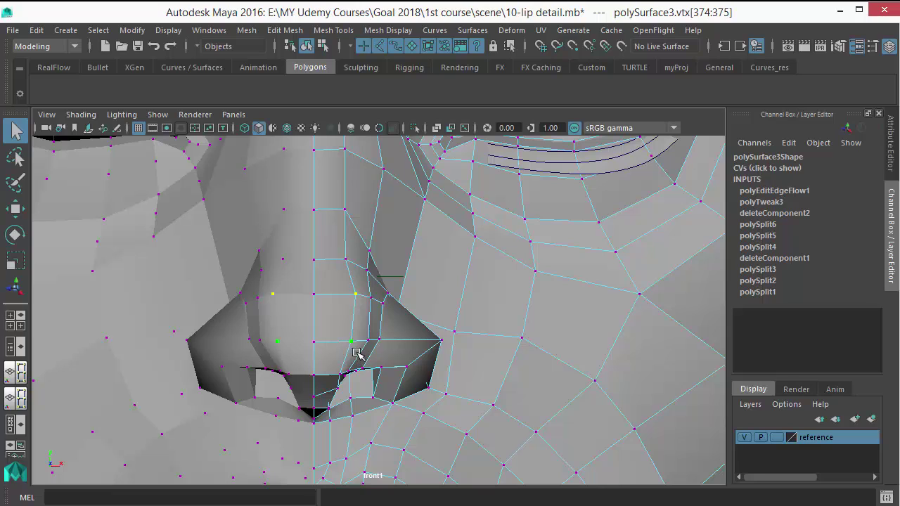
pyautogui.press('w')
pyautogui.moveTo(413, 321); pyautogui.dragTo(415, 324)
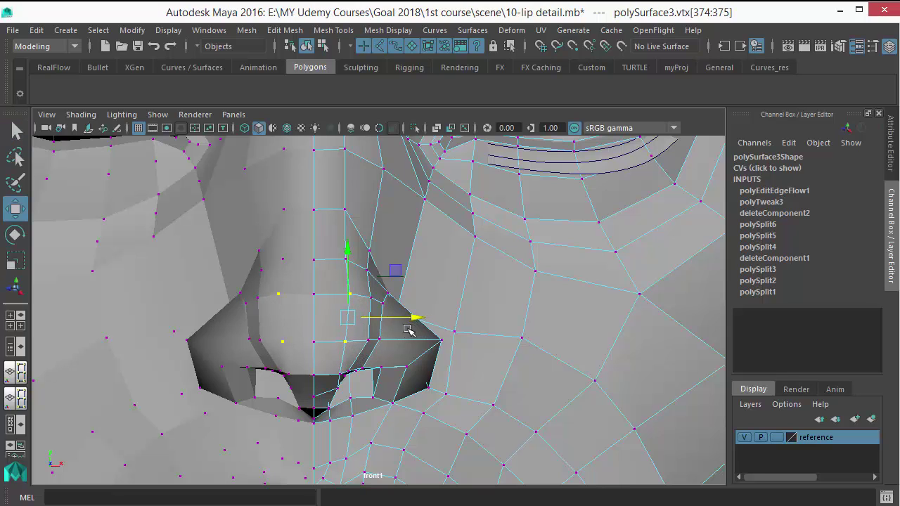
pyautogui.press('q')
pyautogui.click(351, 295)
pyautogui.press('w')
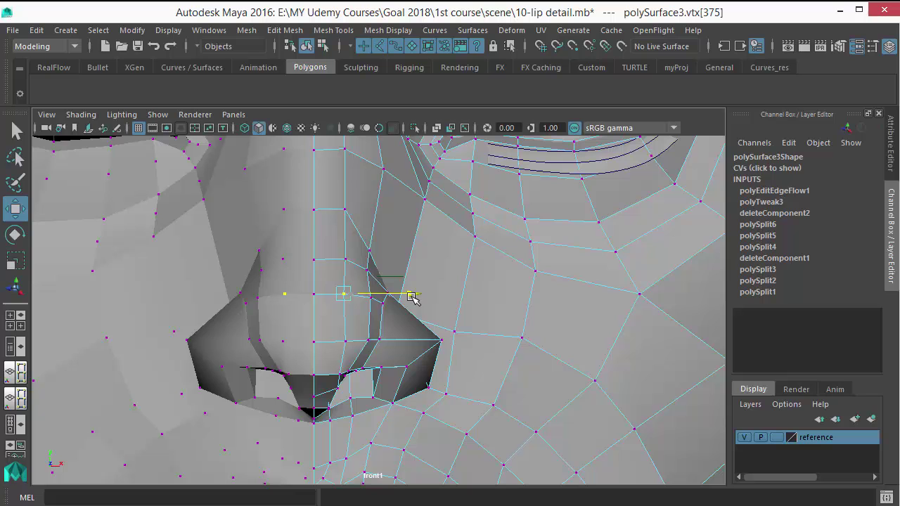
# In the side view, lower the vertices at the front underside of the nose tip toward the reference profile.
pyautogui.press('q')
pyautogui.press('space')
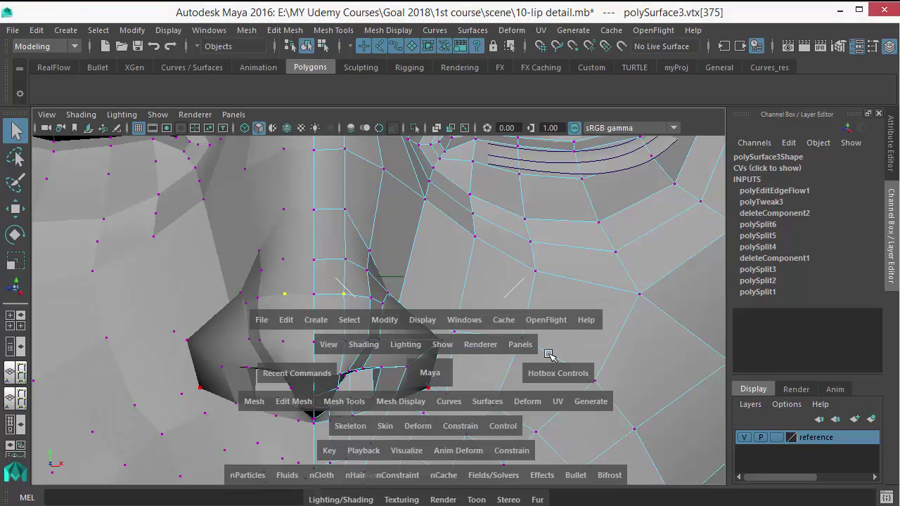
pyautogui.moveTo(402, 361); pyautogui.dragTo(517, 365)
pyautogui.scroll(1, 310, 356)
pyautogui.keyDown('alt'); pyautogui.moveTo(370, 340); pyautogui.dragTo(414, 287, button='middle'); pyautogui.keyUp('alt')
pyautogui.scroll(1, 336, 380)
pyautogui.click(270, 338)
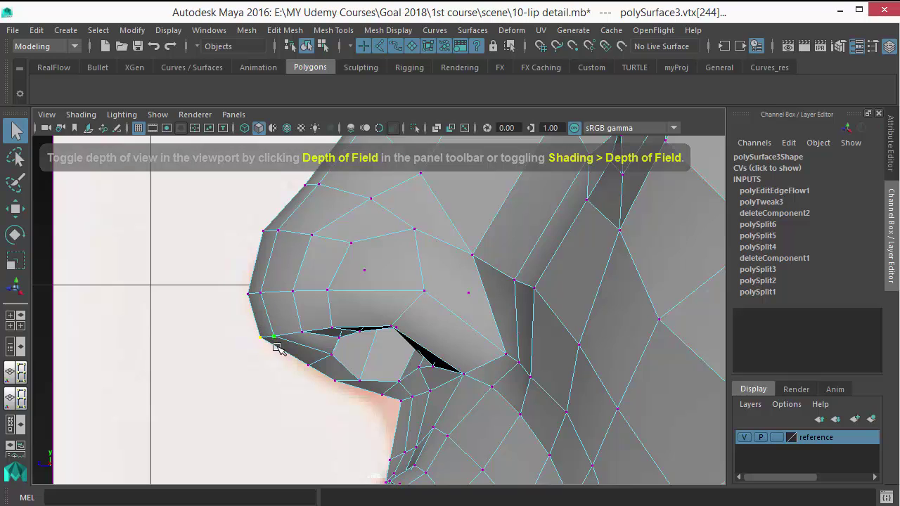
pyautogui.press('w')
pyautogui.moveTo(272, 339); pyautogui.dragTo(276, 357)
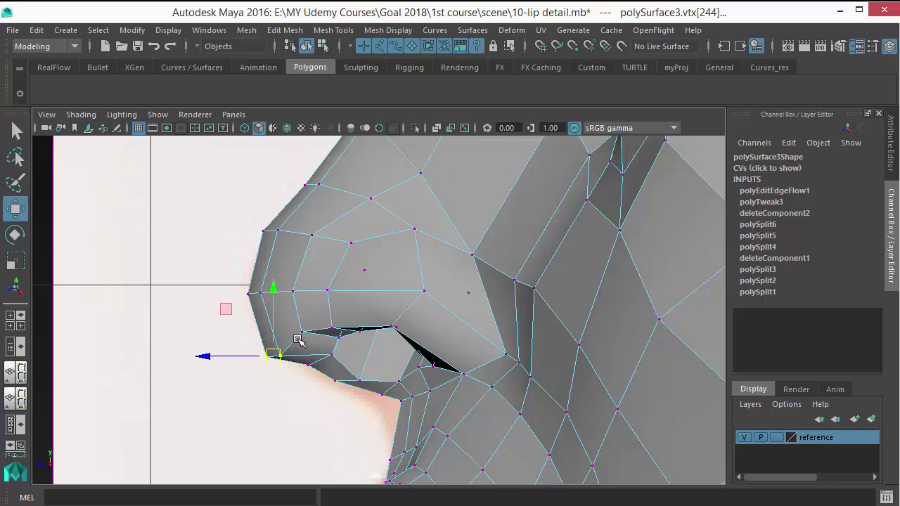
# Compare the nose with the front reference photo and move the nostril rim's inner front vertex down and outward.
pyautogui.press('space')
pyautogui.moveTo(358, 396); pyautogui.dragTo(357, 427)
pyautogui.keyDown('alt'); pyautogui.moveTo(321, 394); pyautogui.dragTo(348, 345, button='middle'); pyautogui.keyUp('alt')
pyautogui.scroll(1, 349, 345)
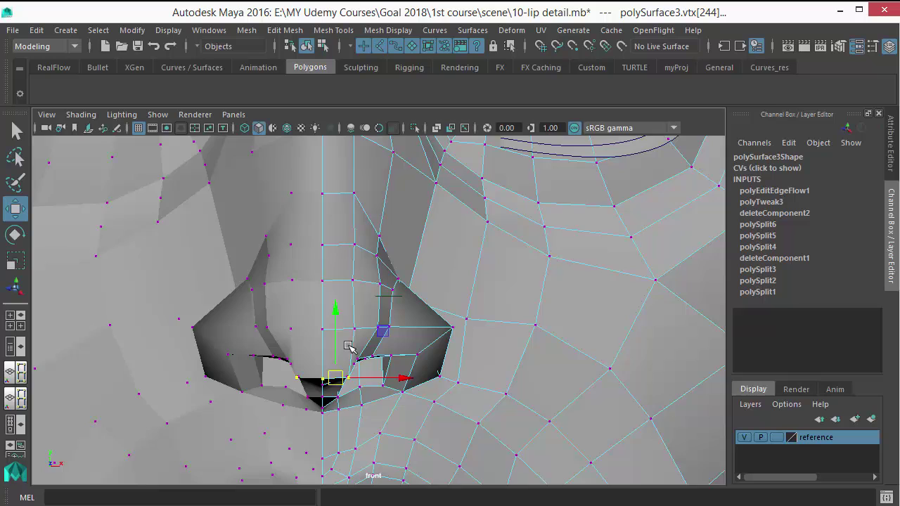
pyautogui.press('4')
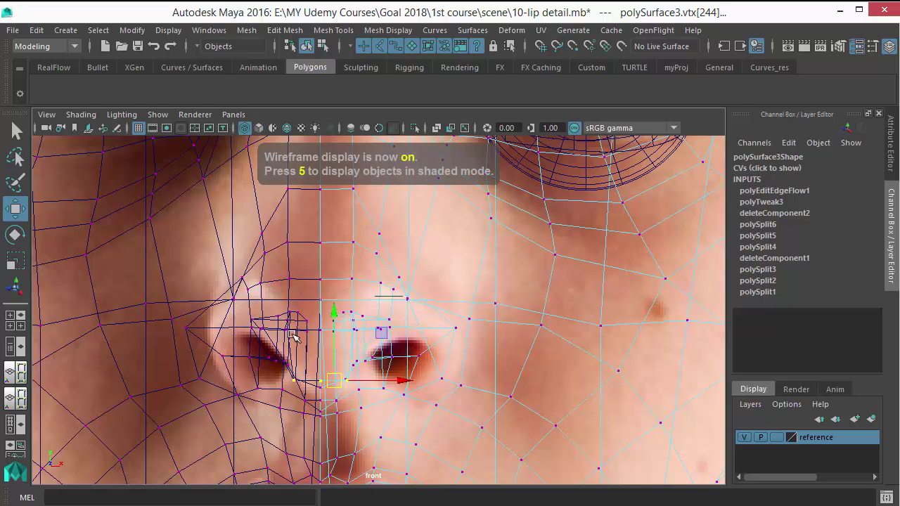
pyautogui.press('5')
pyautogui.press('q')
pyautogui.click(357, 378)
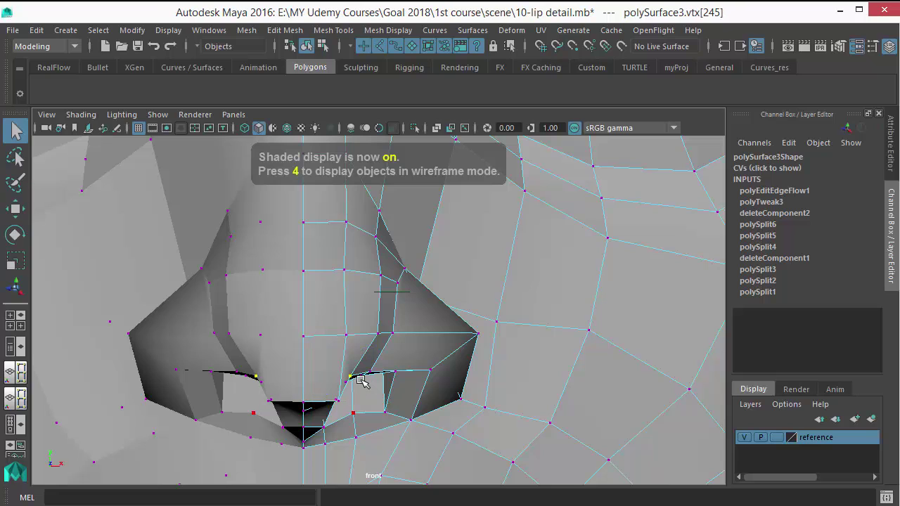
pyautogui.press('w')
pyautogui.moveTo(355, 378); pyautogui.dragTo(361, 383)
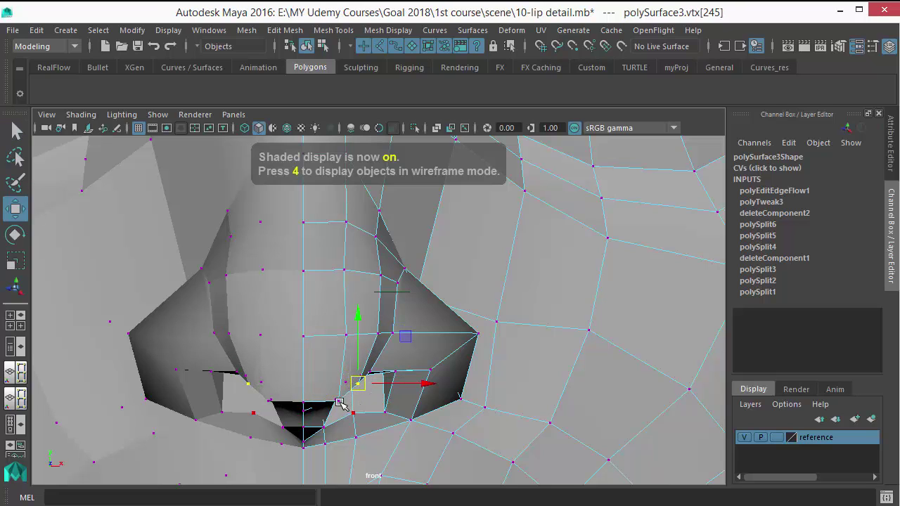
# In the side view, raise the nose tip's bottom vertices slightly and reposition the underside and nostril vertices along the reference profile.
pyautogui.click(350, 412)
pyautogui.click(336, 400)
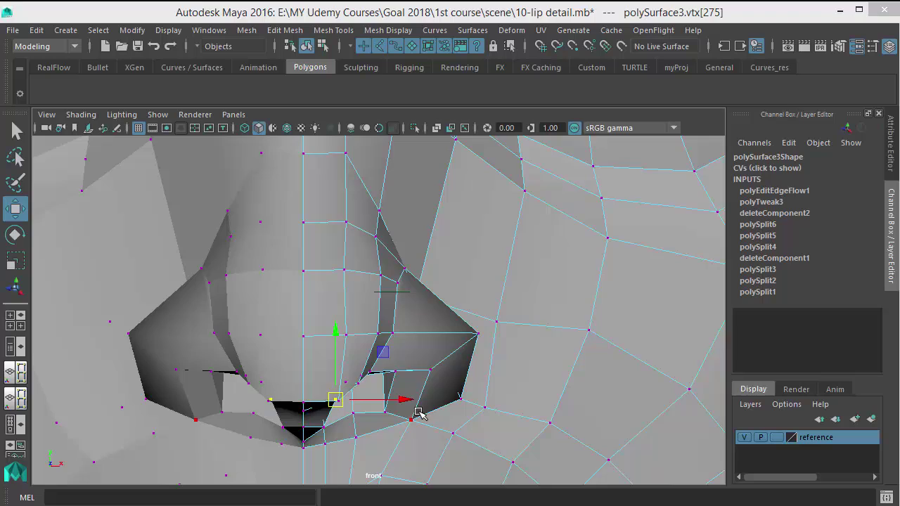
pyautogui.keyDown('alt'); pyautogui.moveTo(419, 413); pyautogui.dragTo(300, 398); pyautogui.keyUp('alt')
pyautogui.click(239, 372)
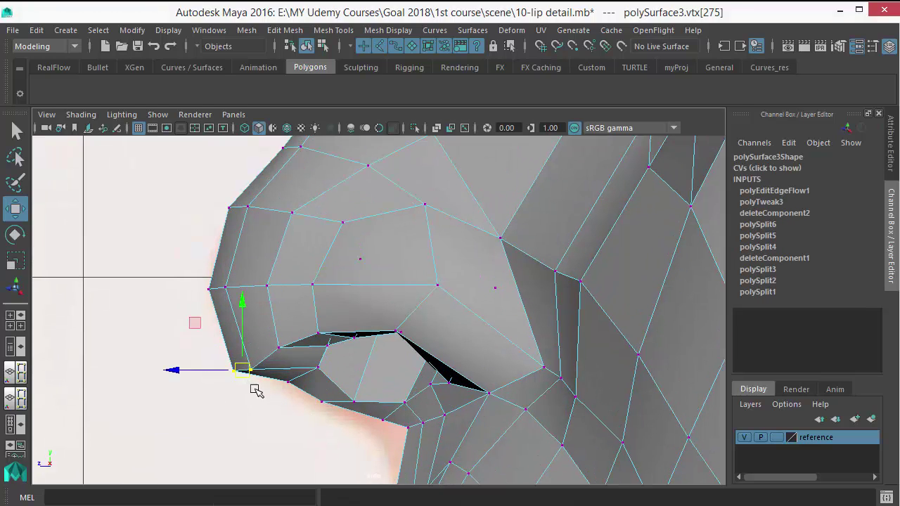
pyautogui.click(287, 379)
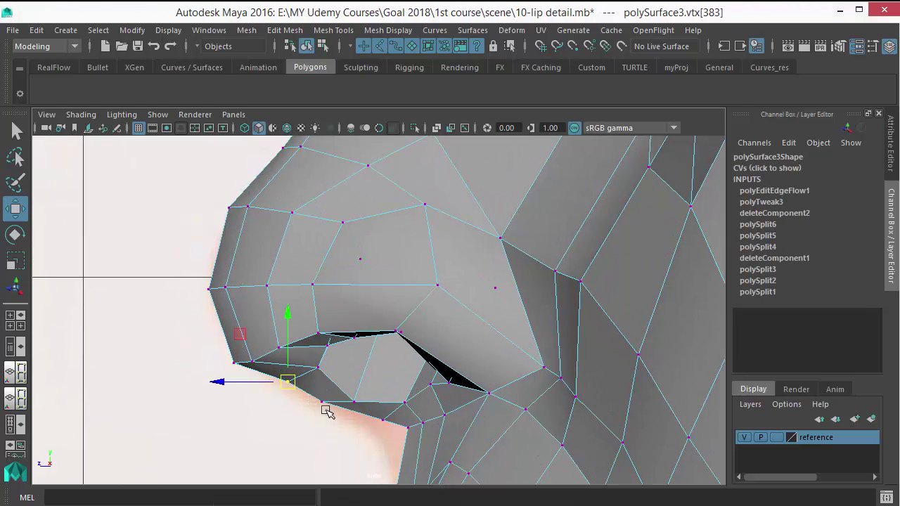
pyautogui.moveTo(333, 419); pyautogui.dragTo(343, 418)
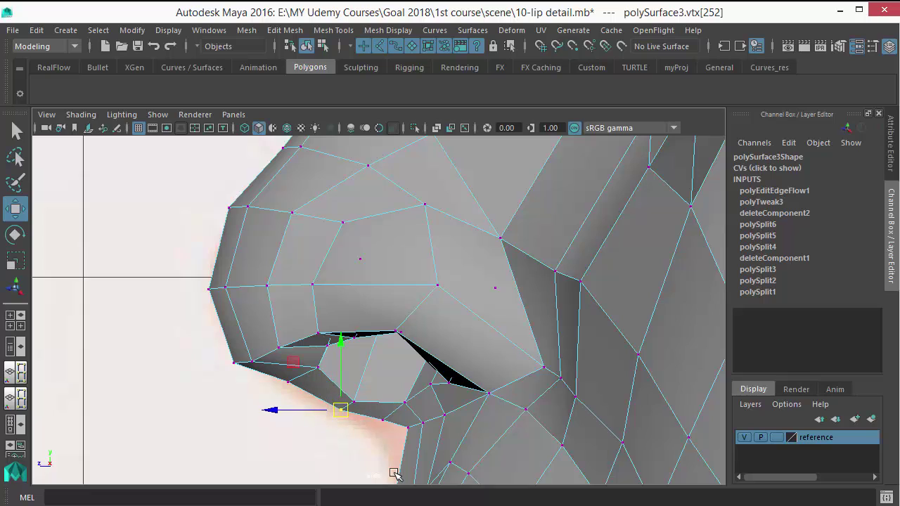
pyautogui.moveTo(289, 383); pyautogui.dragTo(314, 378)
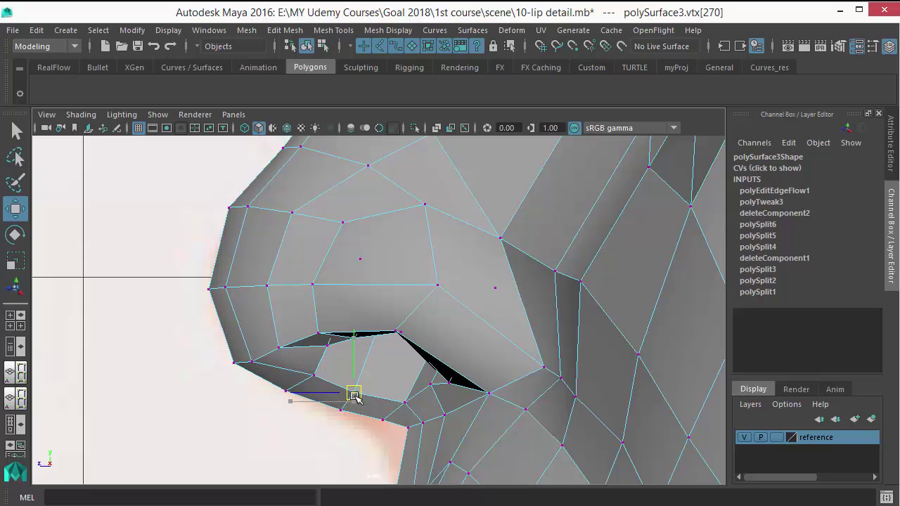
# Leave vertex editing and examine the reshaped nose from several perspective angles, finishing with the half head in unsmoothed display.
pyautogui.press('space')
pyautogui.moveTo(423, 365); pyautogui.dragTo(430, 403)
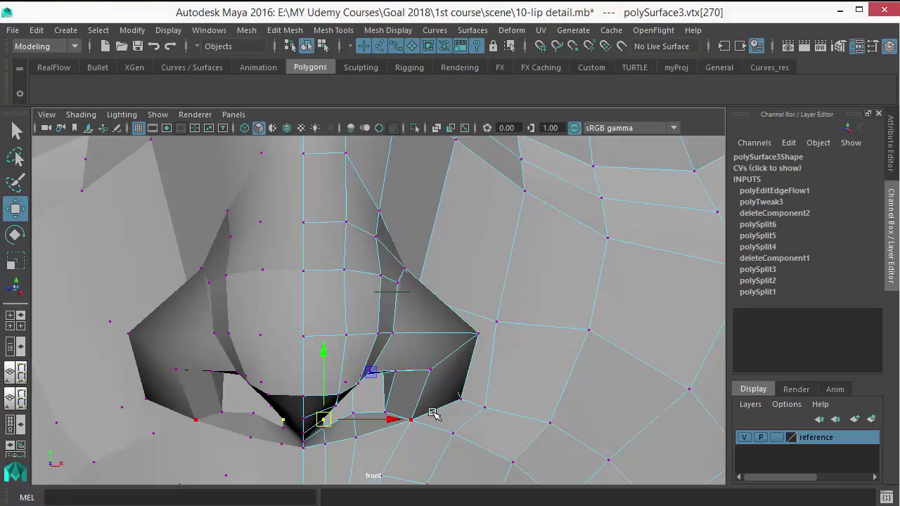
pyautogui.press('space')
pyautogui.keyDown('alt'); pyautogui.moveTo(424, 351); pyautogui.dragTo(377, 268); pyautogui.keyUp('alt')
pyautogui.moveTo(377, 268); pyautogui.dragTo(439, 100, button='right')
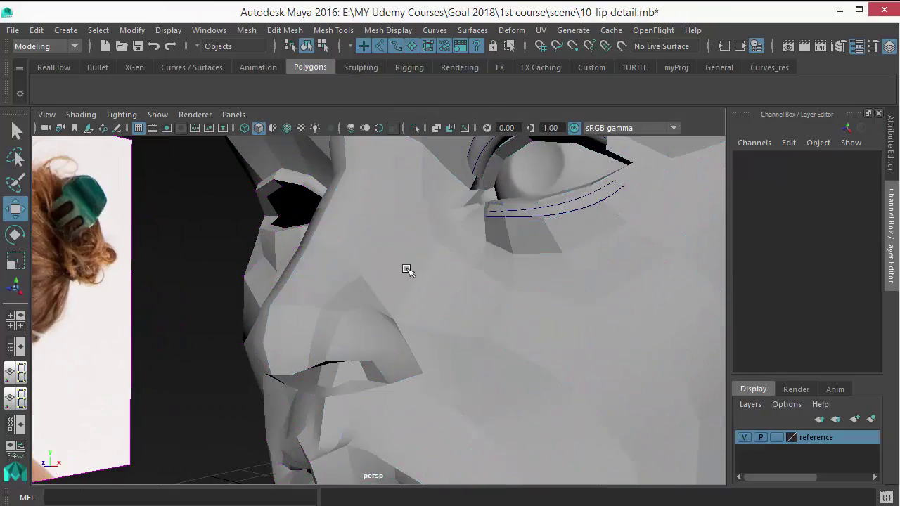
pyautogui.click(408, 270)
pyautogui.scroll(-2, 411, 294)
pyautogui.keyDown('alt'); pyautogui.moveTo(410, 295); pyautogui.dragTo(342, 375); pyautogui.keyUp('alt')
pyautogui.click(161, 302)
pyautogui.keyDown('alt'); pyautogui.moveTo(342, 375); pyautogui.dragTo(377, 368, button='right'); pyautogui.keyUp('alt')
pyautogui.click(385, 373)
pyautogui.press('1')
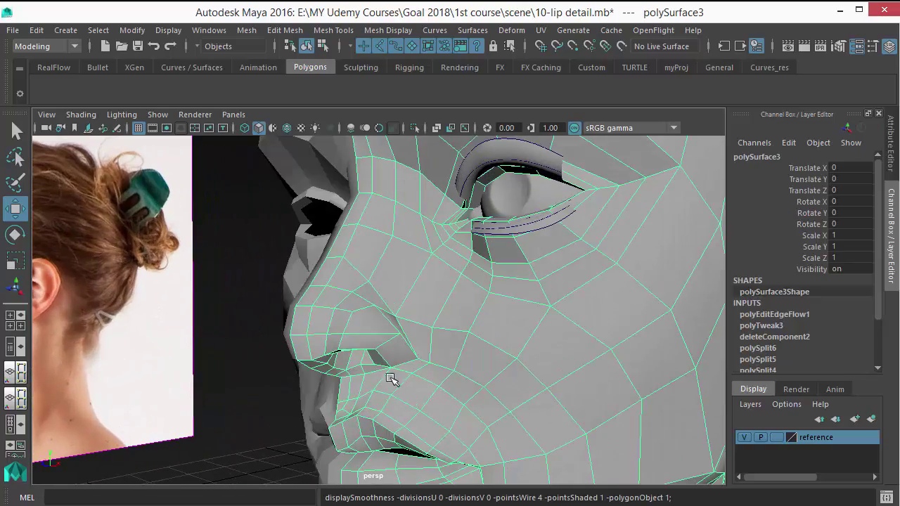
# Compare the nostril and nose wing wireframe with the reference photo in the front view.
pyautogui.keyDown('alt'); pyautogui.moveTo(392, 378); pyautogui.dragTo(347, 283, button='middle'); pyautogui.keyUp('alt')
pyautogui.keyDown('alt'); pyautogui.moveTo(347, 283); pyautogui.dragTo(354, 335); pyautogui.keyUp('alt')
pyautogui.press('space')
pyautogui.press('4')
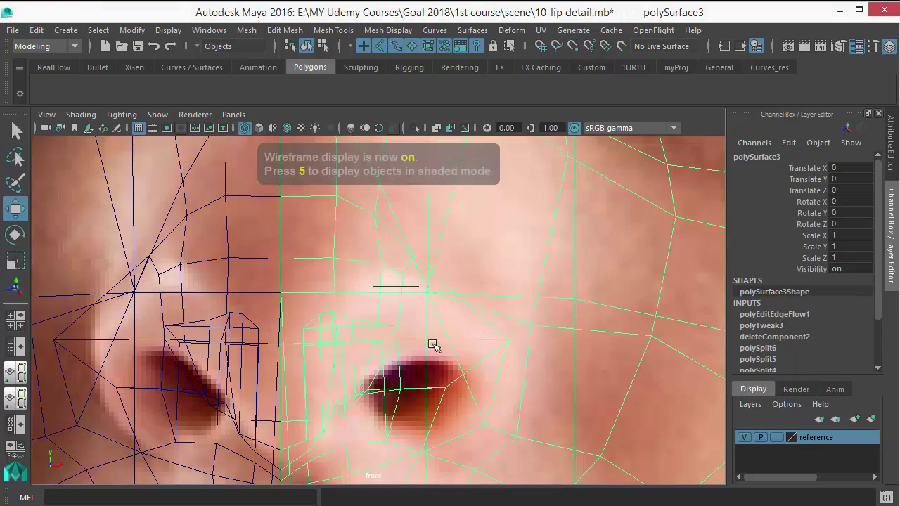
pyautogui.scroll(-3, 392, 396)
pyautogui.keyDown('alt'); pyautogui.moveTo(411, 397); pyautogui.dragTo(322, 364, button='middle'); pyautogui.keyUp('alt')
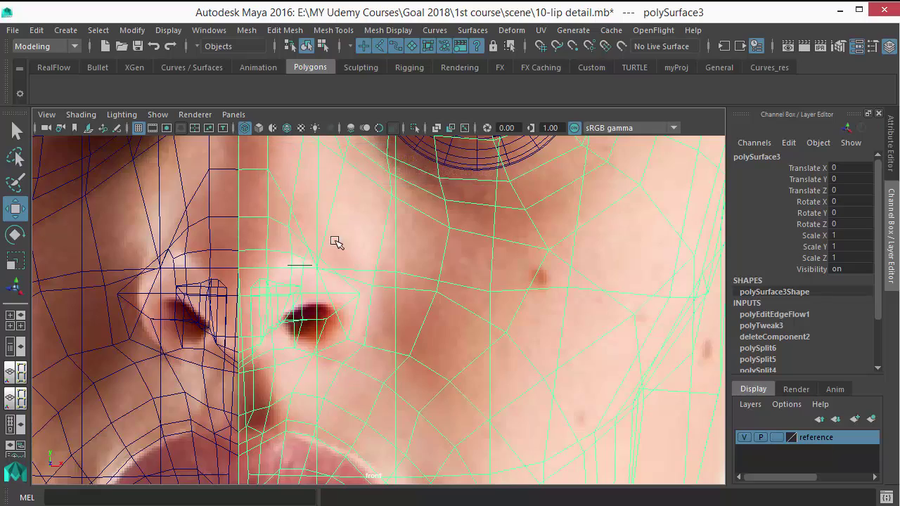
# Preview the half head smoothed around the nose and lips in perspective, and return it to unsmoothed display near the nostril.
pyautogui.press('space')
pyautogui.moveTo(448, 360); pyautogui.dragTo(460, 295)
pyautogui.scroll(-2, 441, 327)
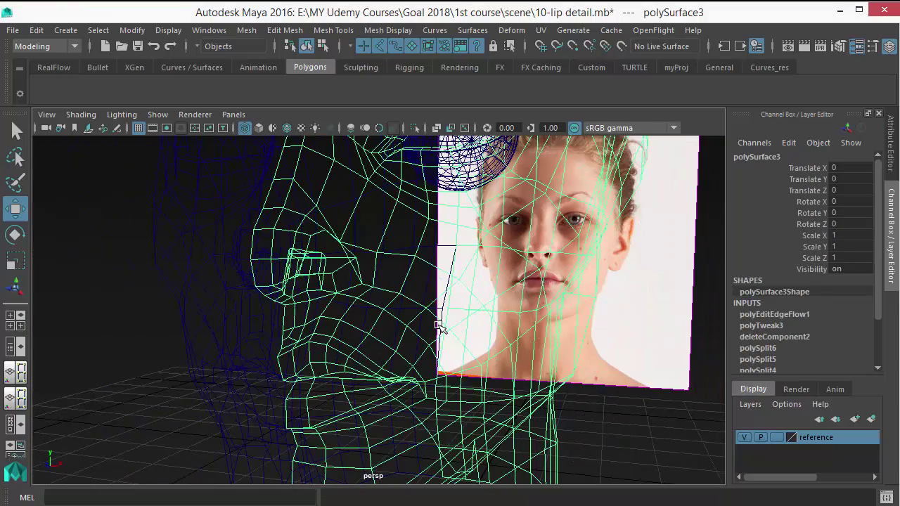
pyautogui.press('5')
pyautogui.keyDown('alt'); pyautogui.moveTo(304, 349); pyautogui.dragTo(357, 344); pyautogui.keyUp('alt')
pyautogui.scroll(2, 369, 334)
pyautogui.press('3')
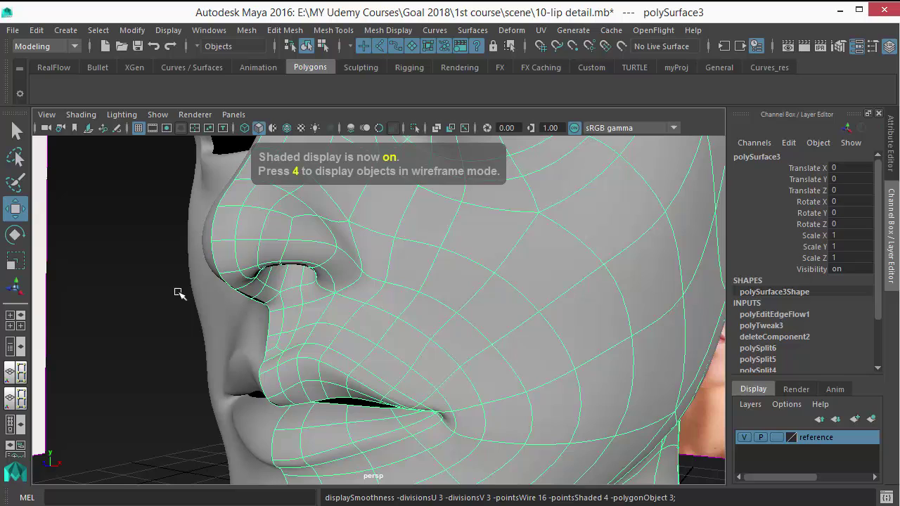
pyautogui.click(177, 293)
pyautogui.keyDown('alt'); pyautogui.moveTo(384, 310); pyautogui.dragTo(372, 344, button='middle'); pyautogui.keyUp('alt')
pyautogui.click(381, 371)
pyautogui.press('1')
pyautogui.keyDown('alt'); pyautogui.moveTo(251, 356); pyautogui.dragTo(304, 300, button='right'); pyautogui.keyUp('alt')
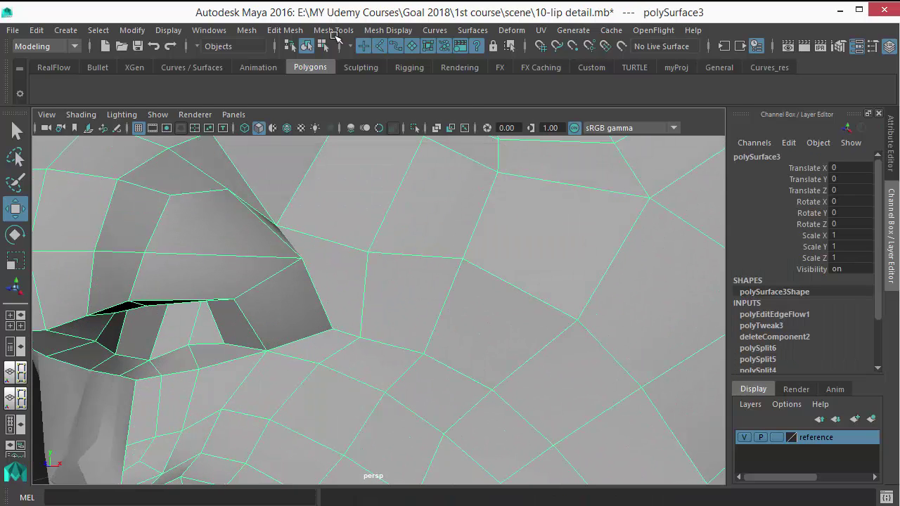
# With the Multi-Cut tool, start a new edge line from the philtrum's centre line, passing beneath the nostril to the nose wing's outer corner.
pyautogui.click(333, 30)
pyautogui.click(365, 179)
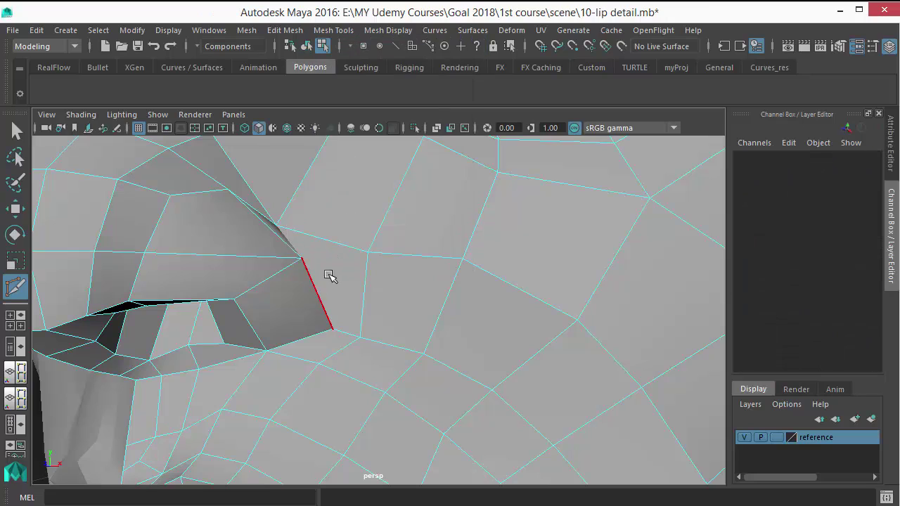
pyautogui.keyDown('alt'); pyautogui.moveTo(329, 275); pyautogui.dragTo(346, 261); pyautogui.keyUp('alt')
pyautogui.keyDown('alt'); pyautogui.moveTo(228, 342); pyautogui.dragTo(254, 341); pyautogui.keyUp('alt')
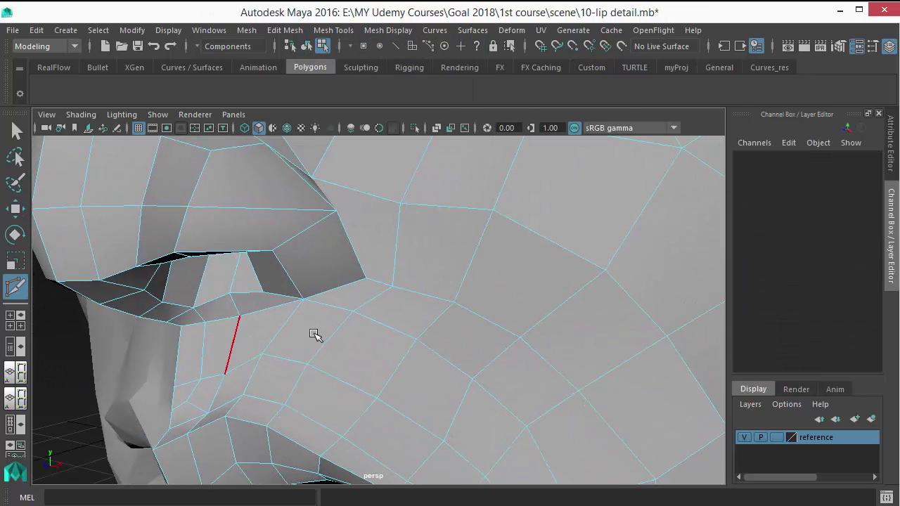
pyautogui.keyDown('alt'); pyautogui.moveTo(314, 335); pyautogui.dragTo(232, 341); pyautogui.keyUp('alt')
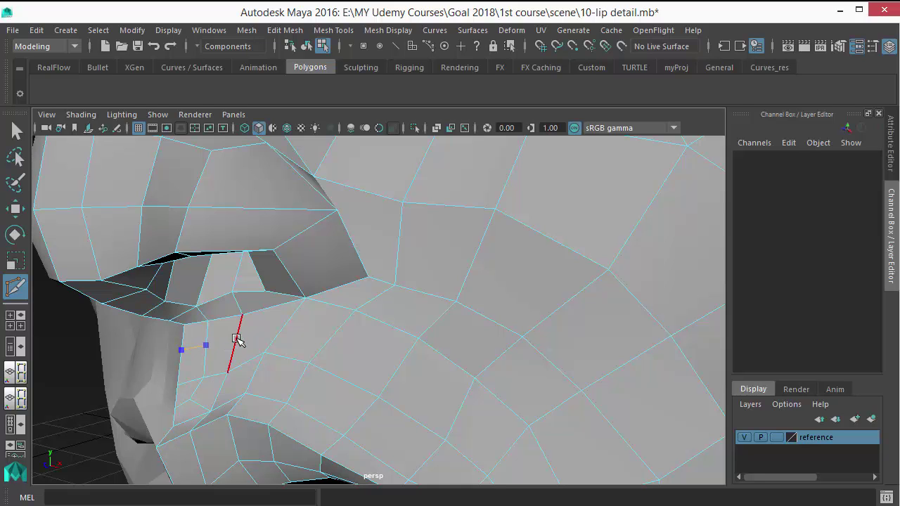
pyautogui.keyDown('alt'); pyautogui.moveTo(313, 320); pyautogui.dragTo(318, 318); pyautogui.keyUp('alt')
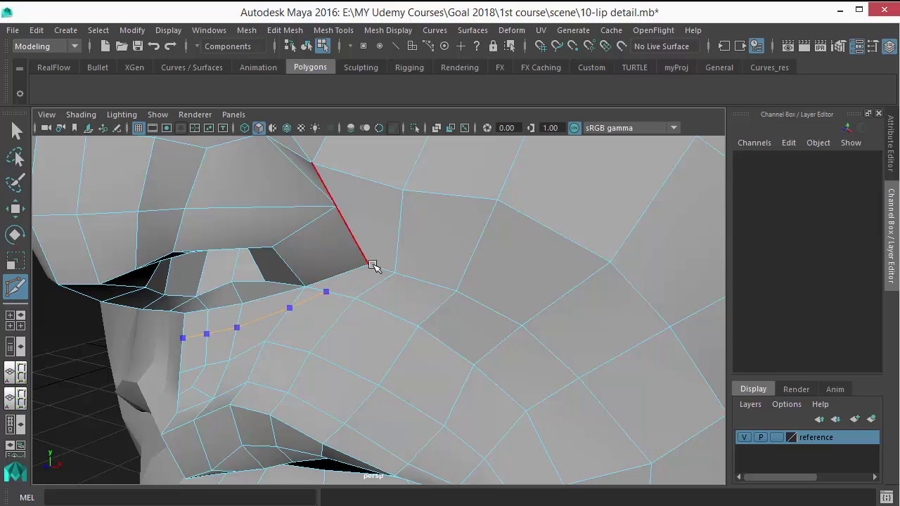
pyautogui.keyDown('alt'); pyautogui.moveTo(373, 265); pyautogui.dragTo(368, 292); pyautogui.keyUp('alt')
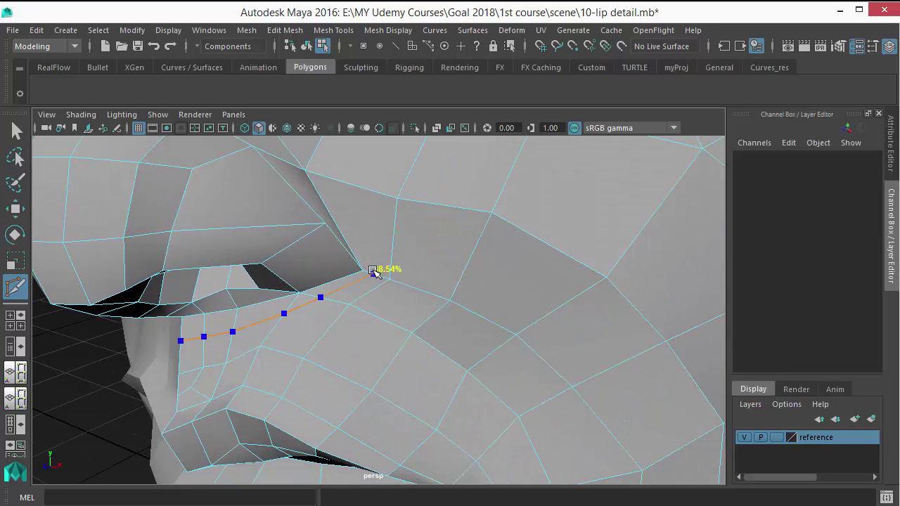
# Continue the cut up alongside the nose wing and across the side of the nose to the bridge, and complete it.
pyautogui.keyDown('alt'); pyautogui.moveTo(377, 239); pyautogui.dragTo(330, 244); pyautogui.keyUp('alt')
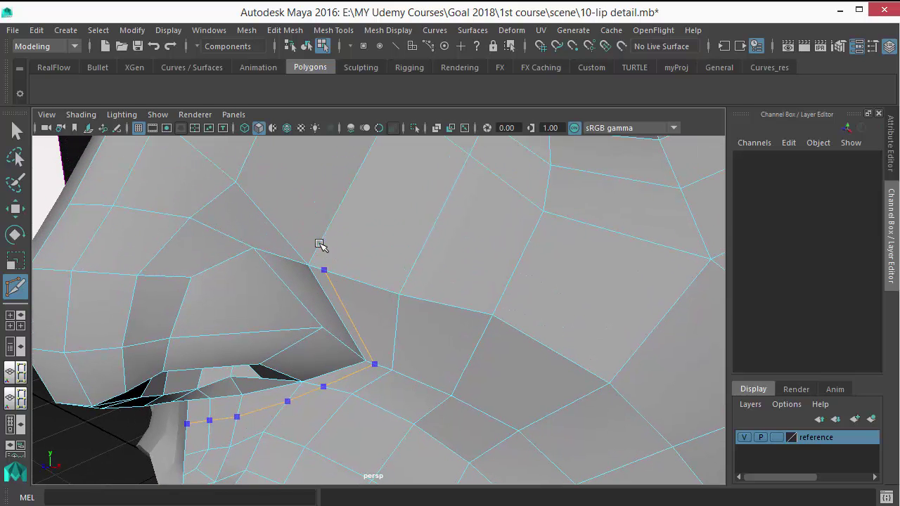
pyautogui.keyDown('alt'); pyautogui.moveTo(265, 188); pyautogui.dragTo(218, 220); pyautogui.keyUp('alt')
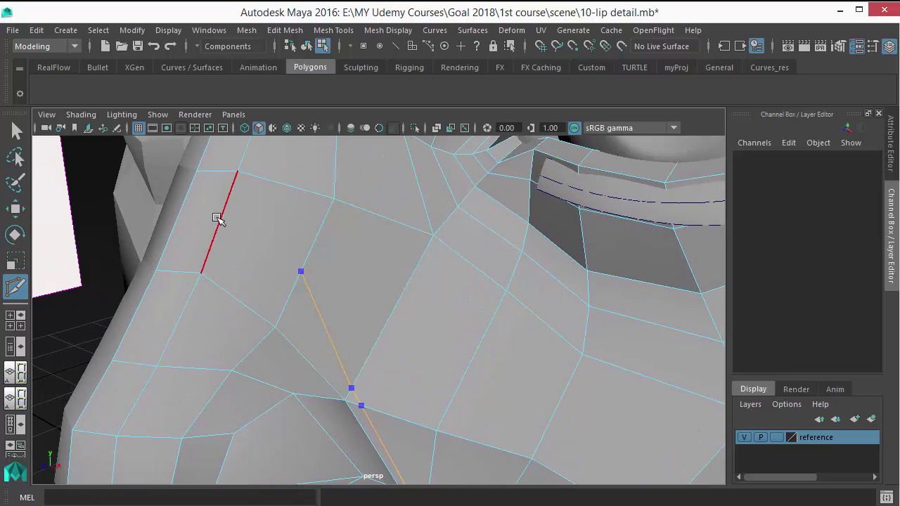
pyautogui.keyDown('alt'); pyautogui.moveTo(307, 272); pyautogui.dragTo(287, 236); pyautogui.keyUp('alt')
pyautogui.rightClick(299, 241)
pyautogui.keyDown('alt'); pyautogui.moveTo(282, 305); pyautogui.dragTo(299, 278); pyautogui.keyUp('alt')
pyautogui.keyDown('alt'); pyautogui.moveTo(360, 336); pyautogui.dragTo(347, 324); pyautogui.keyUp('alt')
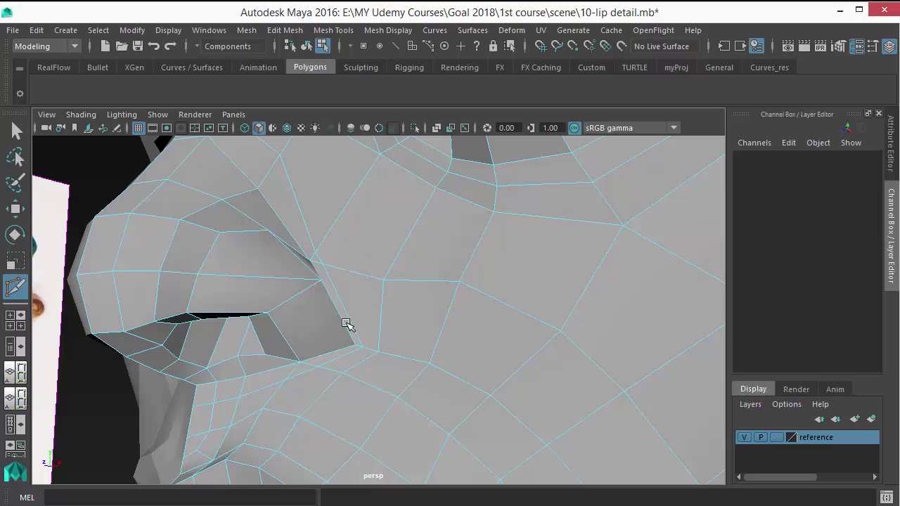
pyautogui.keyDown('alt'); pyautogui.moveTo(333, 292); pyautogui.dragTo(251, 198); pyautogui.keyUp('alt')
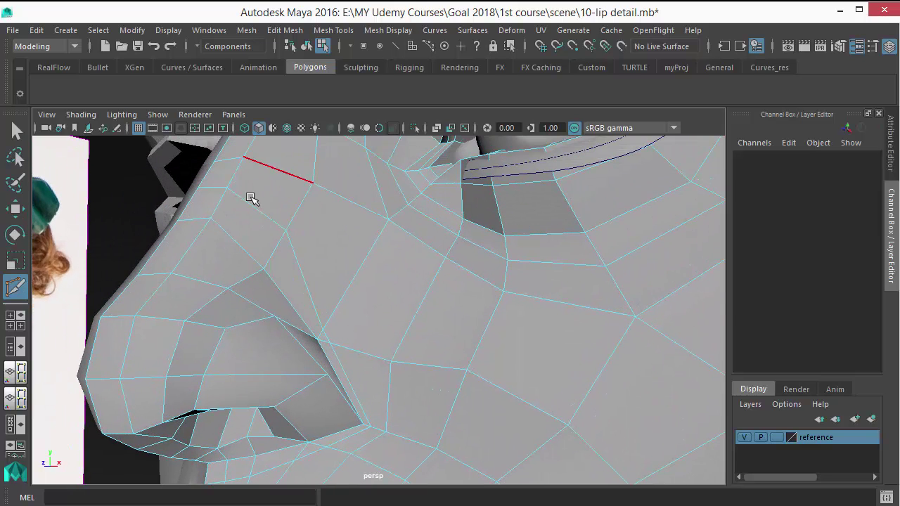
pyautogui.click(212, 219)
pyautogui.keyDown('alt'); pyautogui.moveTo(219, 254); pyautogui.dragTo(273, 211); pyautogui.keyUp('alt')
pyautogui.press('q')
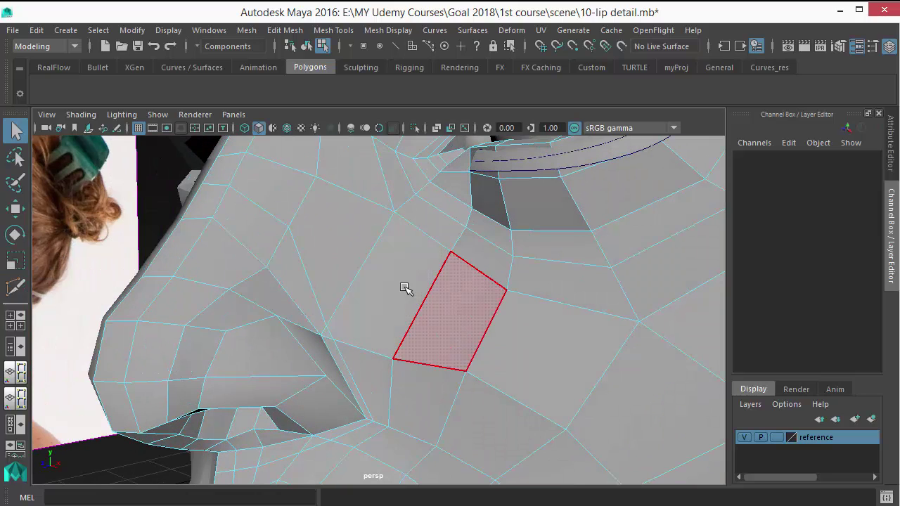
# Merge the two neighbouring cut vertices just below the outer nostril corner into one vertex at their midpoint.
pyautogui.keyDown('alt'); pyautogui.moveTo(403, 288); pyautogui.dragTo(358, 369); pyautogui.keyUp('alt')
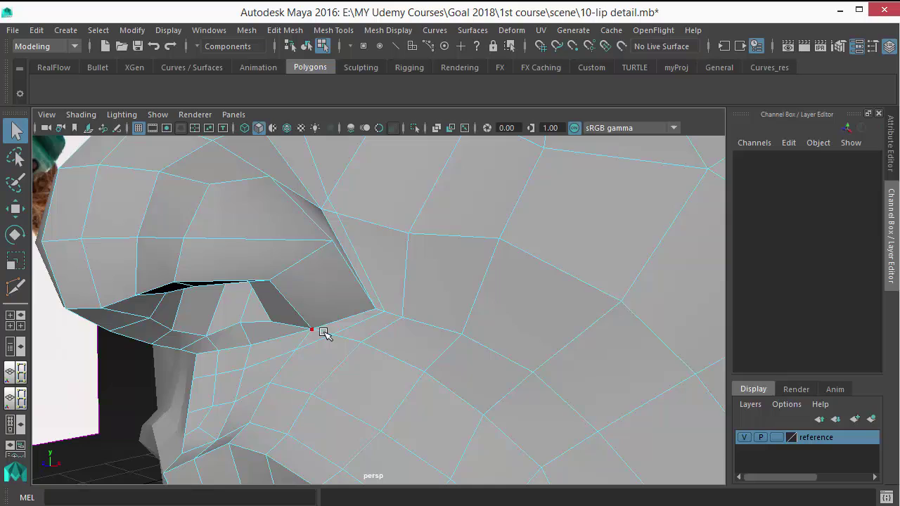
pyautogui.scroll(2, 323, 332)
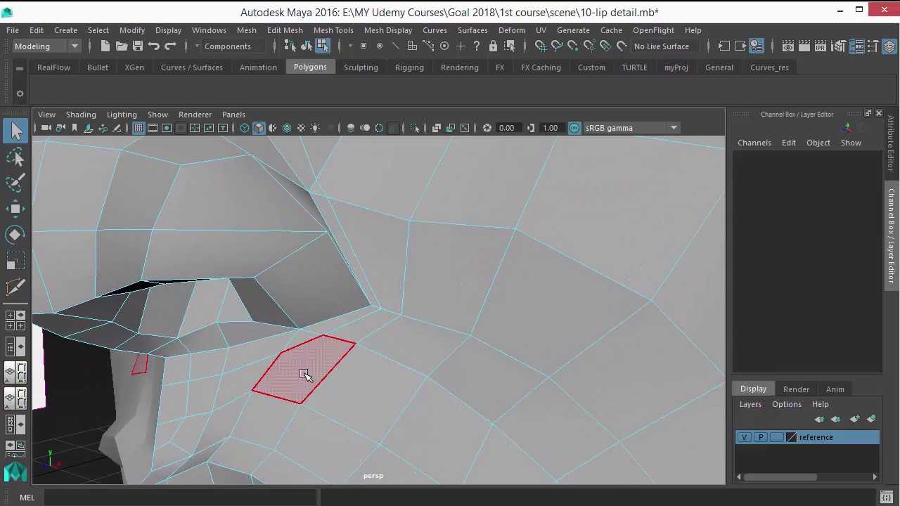
pyautogui.keyDown('alt'); pyautogui.moveTo(337, 370); pyautogui.dragTo(315, 361); pyautogui.keyUp('alt')
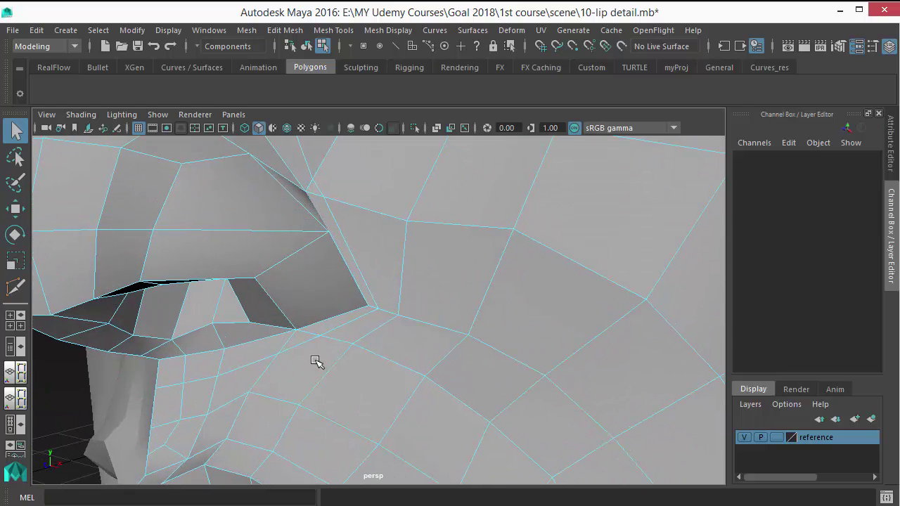
pyautogui.moveTo(338, 279); pyautogui.dragTo(272, 116, button='right')
pyautogui.click(277, 355)
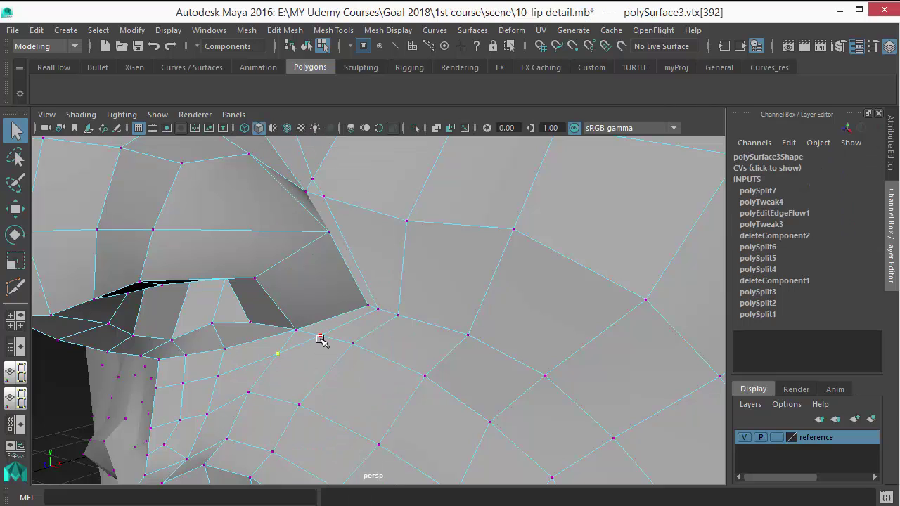
pyautogui.keyDown('shift'); pyautogui.click(320, 338); pyautogui.keyUp('shift')
pyautogui.keyDown('alt'); pyautogui.moveTo(384, 418); pyautogui.dragTo(388, 402); pyautogui.keyUp('alt')
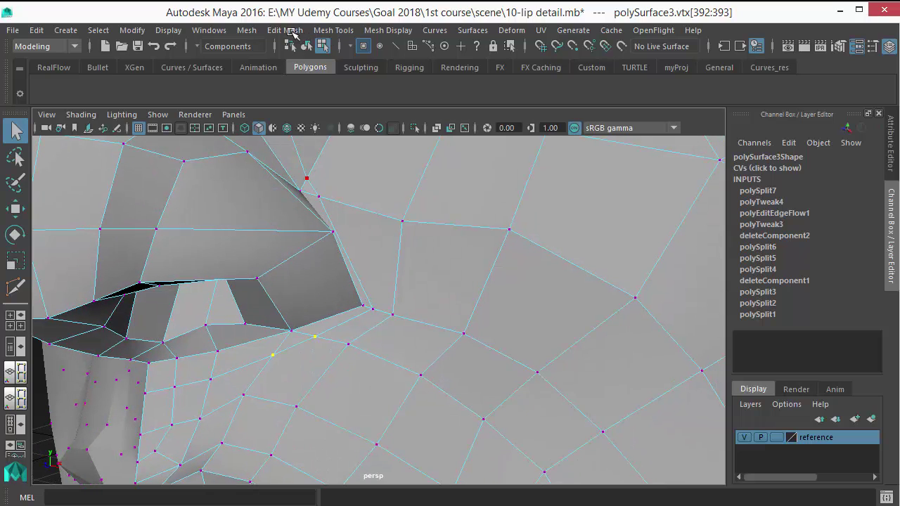
pyautogui.click(286, 30)
pyautogui.click(314, 178)
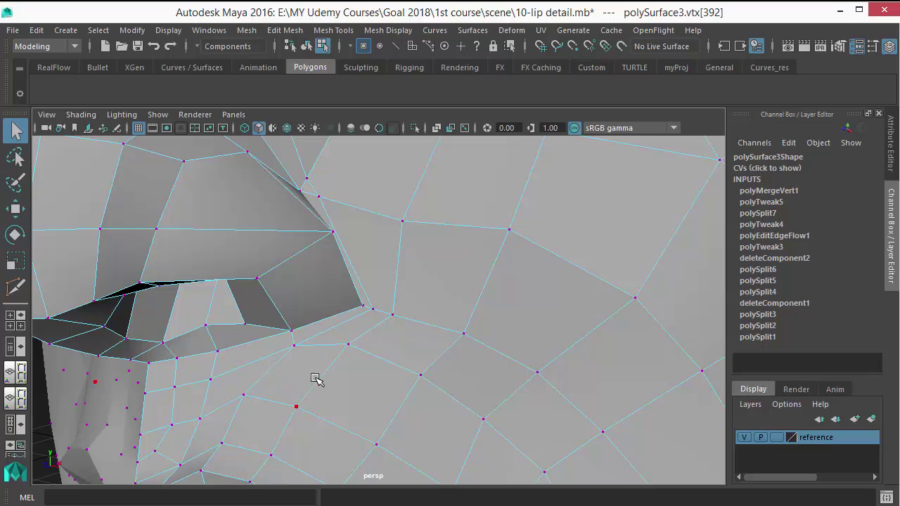
pyautogui.keyDown('alt'); pyautogui.moveTo(359, 364); pyautogui.dragTo(285, 329); pyautogui.keyUp('alt')
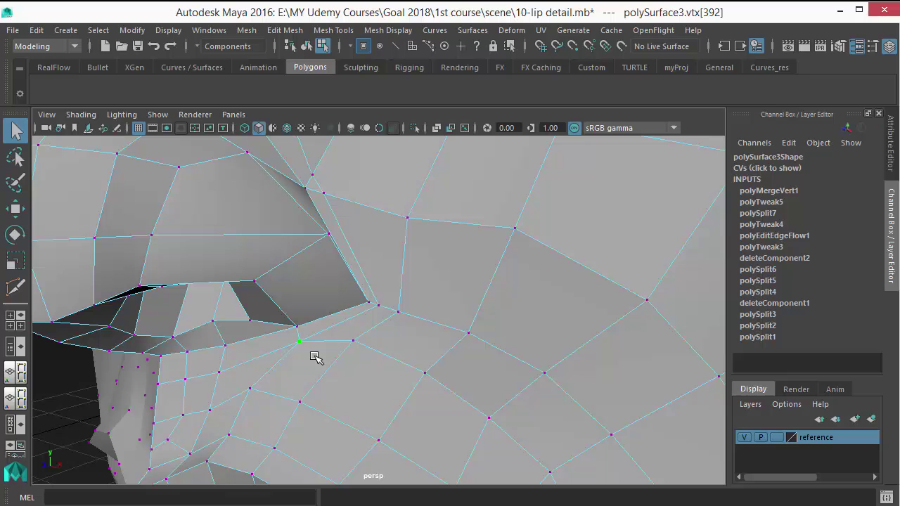
# Merge the two close cut vertices at the upper end of the nose wing crease into one.
pyautogui.keyDown('alt'); pyautogui.moveTo(413, 289); pyautogui.dragTo(333, 295); pyautogui.keyUp('alt')
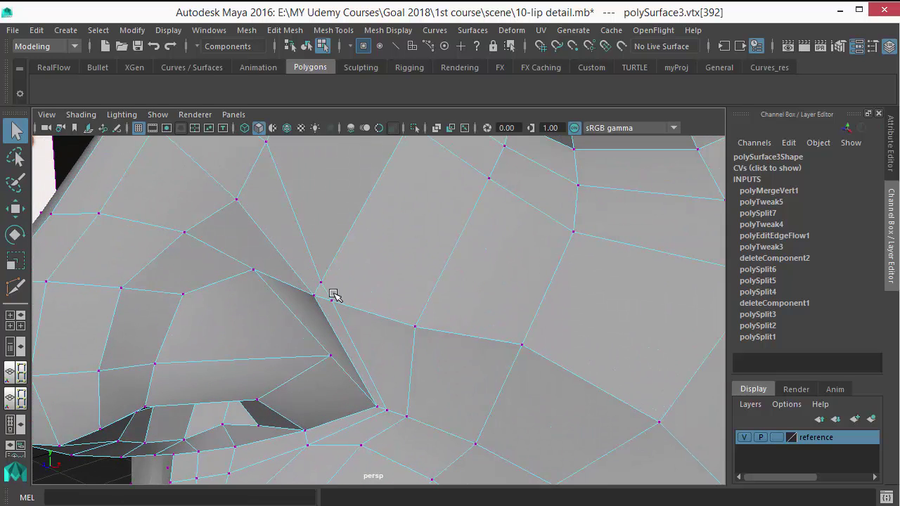
pyautogui.keyDown('alt'); pyautogui.moveTo(338, 295); pyautogui.dragTo(323, 294, button='right'); pyautogui.keyUp('alt')
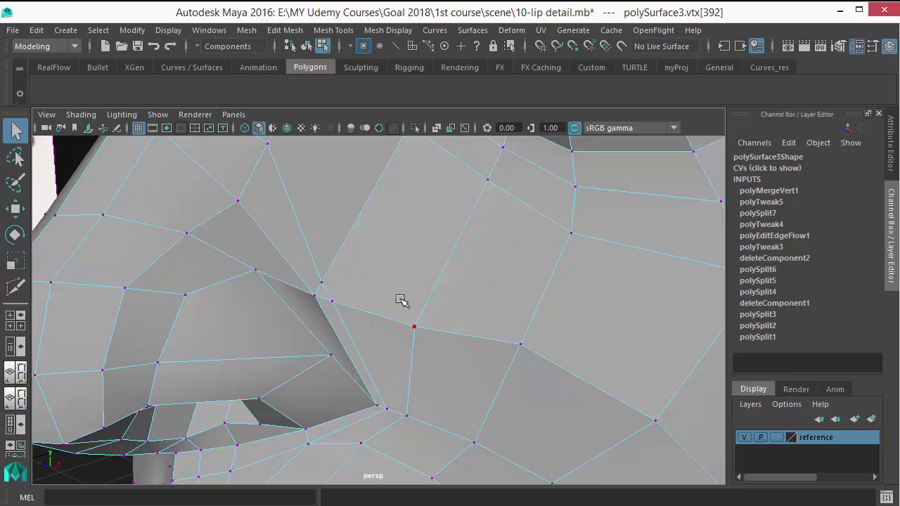
pyautogui.keyDown('shift'); pyautogui.click(332, 301); pyautogui.keyUp('shift')
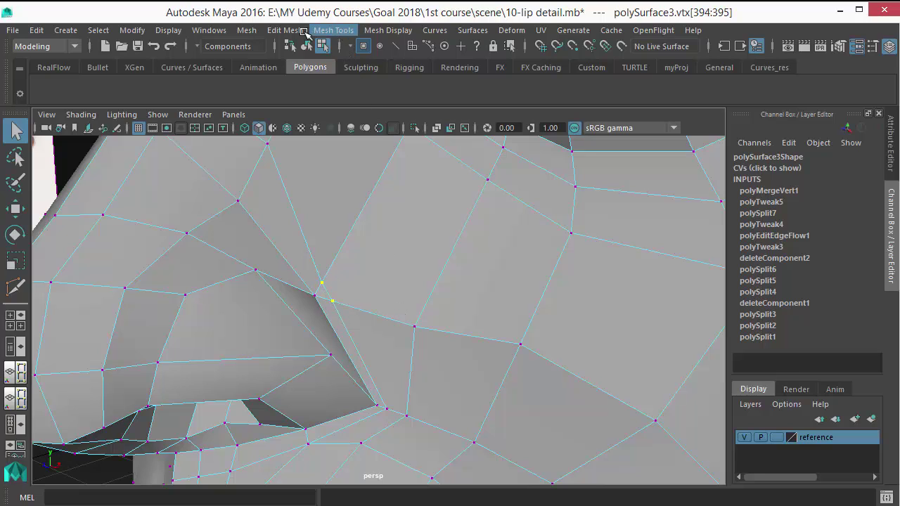
pyautogui.click(285, 30)
pyautogui.click(323, 178)
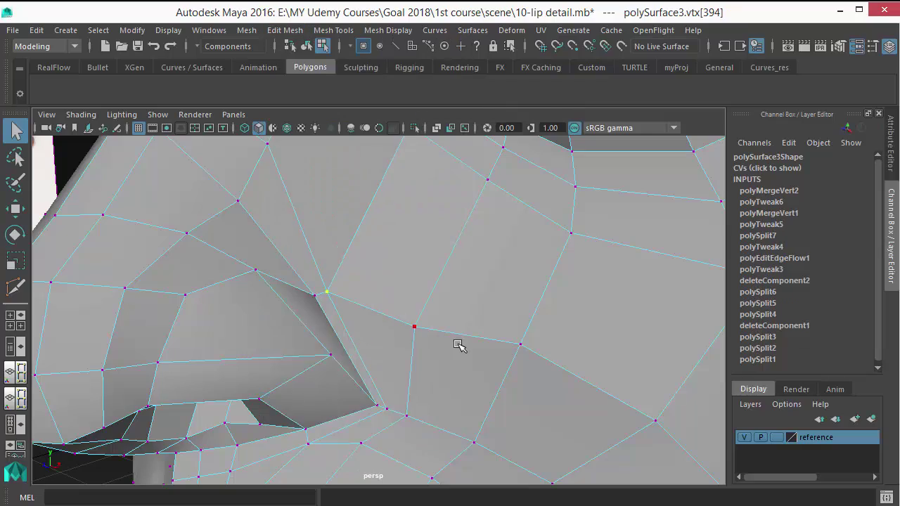
# In the side view, move the new cut vertex on the side of the nose slightly back toward the cheek.
pyautogui.keyDown('alt'); pyautogui.moveTo(457, 345); pyautogui.dragTo(444, 256); pyautogui.keyUp('alt')
pyautogui.scroll(3, 327, 279)
pyautogui.press('space')
pyautogui.keyDown('alt'); pyautogui.moveTo(336, 195); pyautogui.dragTo(341, 348, button='middle'); pyautogui.keyUp('alt')
pyautogui.scroll(-3, 376, 281)
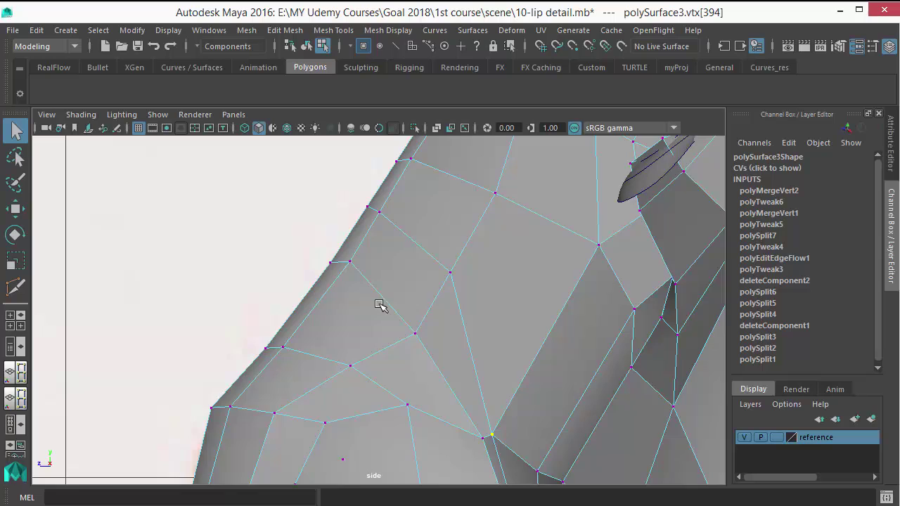
pyautogui.scroll(3, 421, 284)
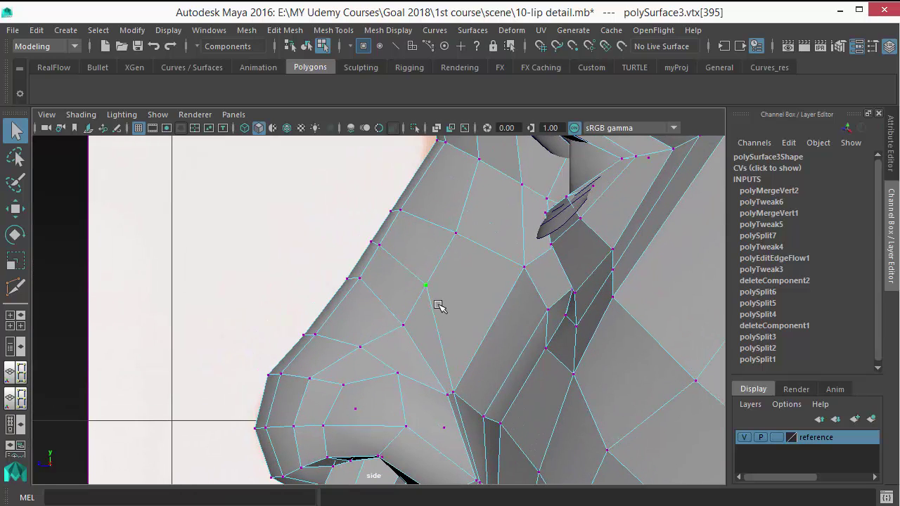
pyautogui.press('w')
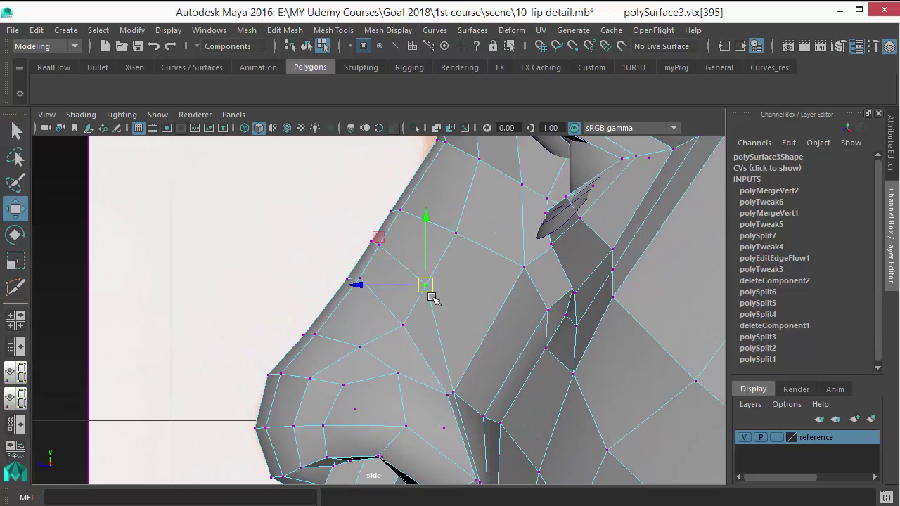
pyautogui.moveTo(429, 285); pyautogui.dragTo(438, 284)
# Even out the bridge spacing by moving the upper vertex pair up and the lower pair down along the nose profile.
pyautogui.click(395, 209)
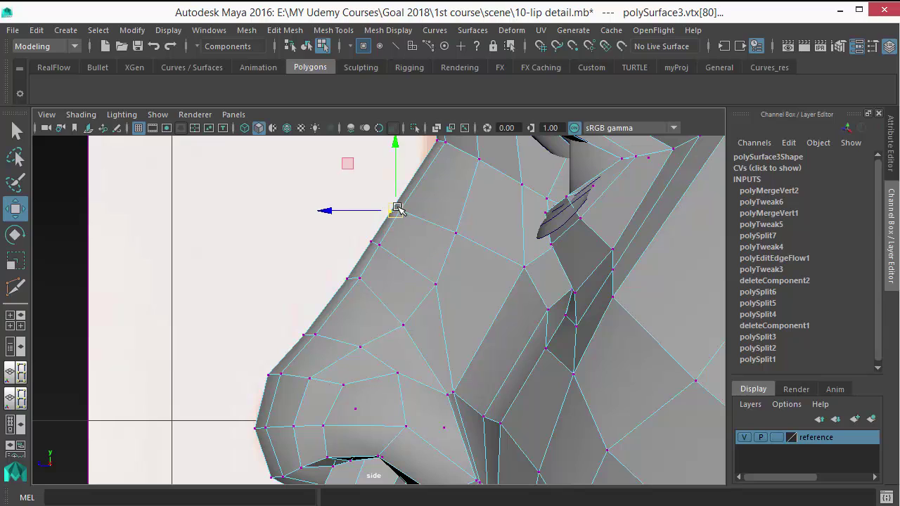
pyautogui.moveTo(395, 209); pyautogui.dragTo(407, 194)
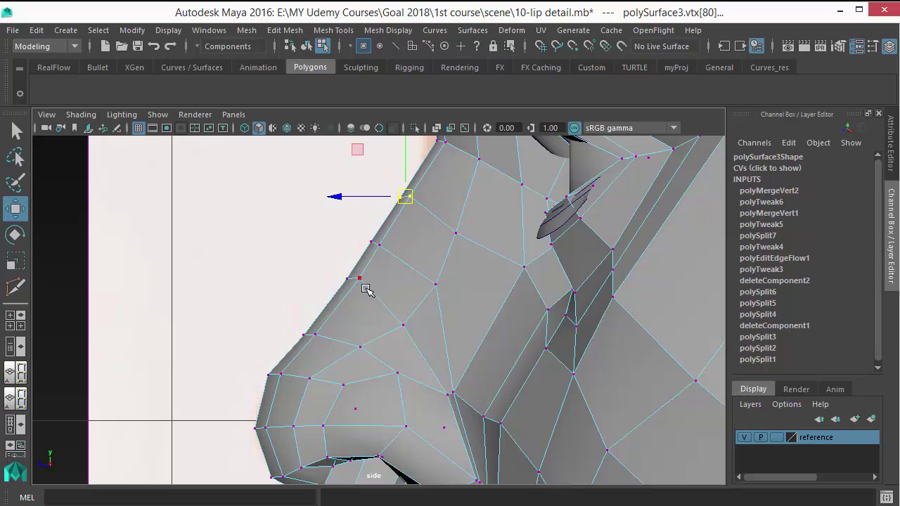
pyautogui.moveTo(369, 289); pyautogui.dragTo(350, 291)
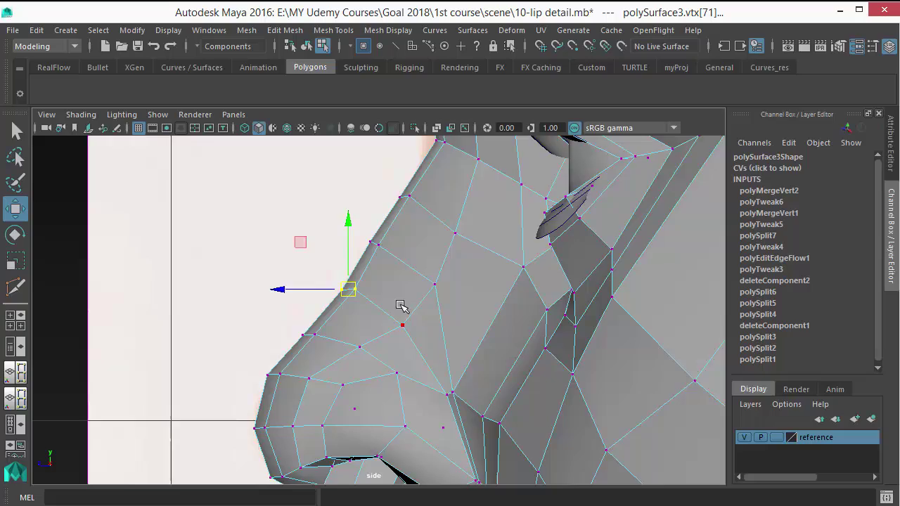
# Select the two profile vertices between the nose base and upper lip in the side view for adjustment against the reference.
pyautogui.keyDown('alt'); pyautogui.moveTo(404, 310); pyautogui.dragTo(396, 160, button='middle'); pyautogui.keyUp('alt')
pyautogui.keyDown('alt'); pyautogui.moveTo(441, 389); pyautogui.dragTo(432, 295, button='middle'); pyautogui.keyUp('alt')
pyautogui.scroll(5, 420, 320)
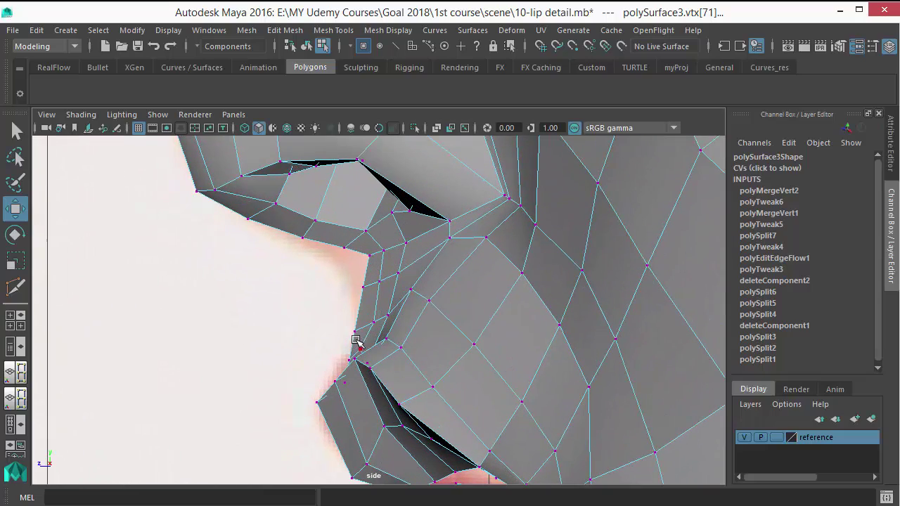
pyautogui.click(355, 331)
pyautogui.keyDown('shift'); pyautogui.click(364, 286); pyautogui.keyUp('shift')
pyautogui.press('space')
pyautogui.moveTo(479, 360); pyautogui.dragTo(353, 327)
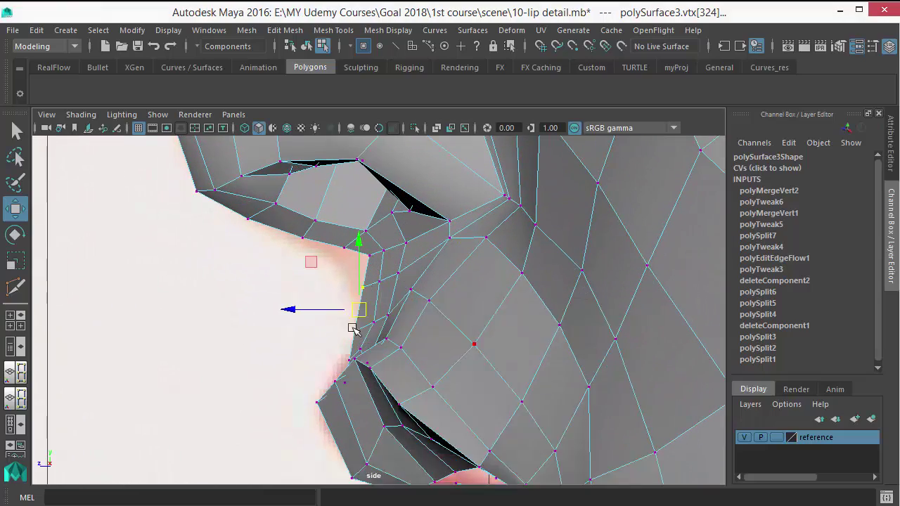
pyautogui.moveTo(367, 383)
pyautogui.keyDown('alt'); pyautogui.mouseDown()
pyautogui.moveTo(267, 322)
pyautogui.moveTo(230, 312)
pyautogui.moveTo(283, 360)
pyautogui.moveTo(307, 346)
pyautogui.moveTo(349, 345)
pyautogui.moveTo(260, 293)
pyautogui.moveTo(316, 378)
pyautogui.moveTo(265, 354)
pyautogui.moveTo(354, 348)
pyautogui.moveTo(363, 387)
pyautogui.mouseUp(); pyautogui.keyUp('alt')
# Select the vertices beside the philtrum's centre line and compare them with the reference photo in the front view, returning to shaded display.
pyautogui.click(266, 351)
pyautogui.click(294, 288)
pyautogui.click(289, 322)
pyautogui.press('space')
pyautogui.moveTo(341, 367)
pyautogui.keyDown('alt'); pyautogui.mouseDown(button='middle')
pyautogui.moveTo(388, 354)
pyautogui.moveTo(384, 340)
pyautogui.mouseUp(button='middle'); pyautogui.keyUp('alt')
pyautogui.press('4')
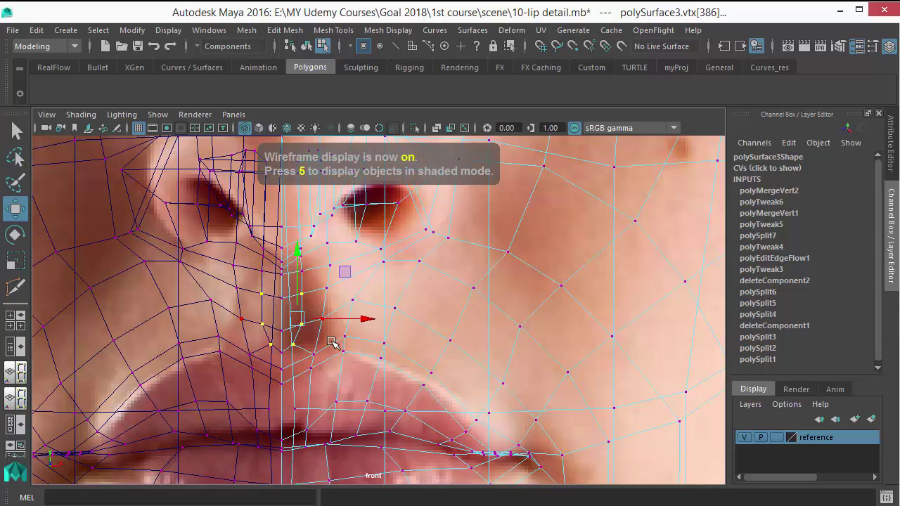
pyautogui.press('5')
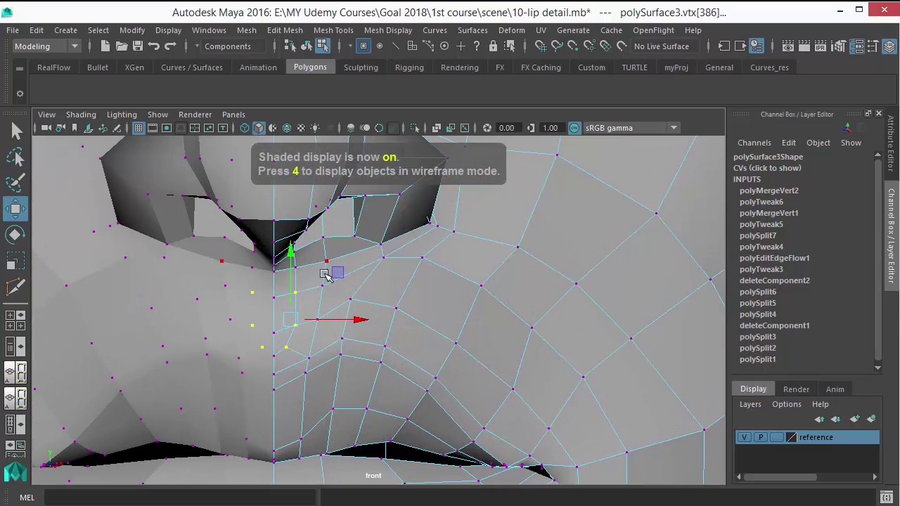
# In the front view, move the two vertices beneath the inner nostril inward to line up with the philtrum's edge column.
pyautogui.click(324, 263)
pyautogui.moveTo(324, 264)
pyautogui.mouseDown()
pyautogui.moveTo(304, 269)
pyautogui.moveTo(318, 293)
pyautogui.mouseUp()
pyautogui.click(326, 290)
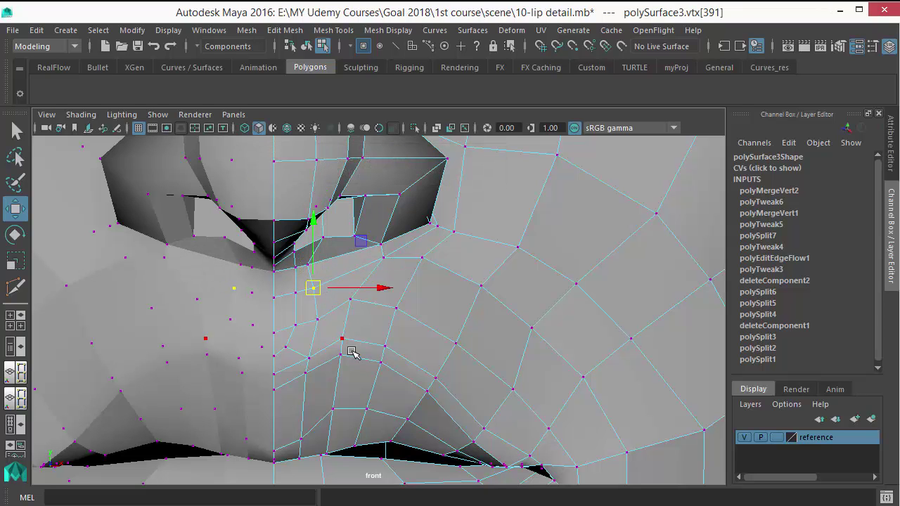
# Check the philtrum in wireframe, and move the vertex pair just above the upper lip slightly outward and up in shaded display.
pyautogui.press('4')
pyautogui.press('5')
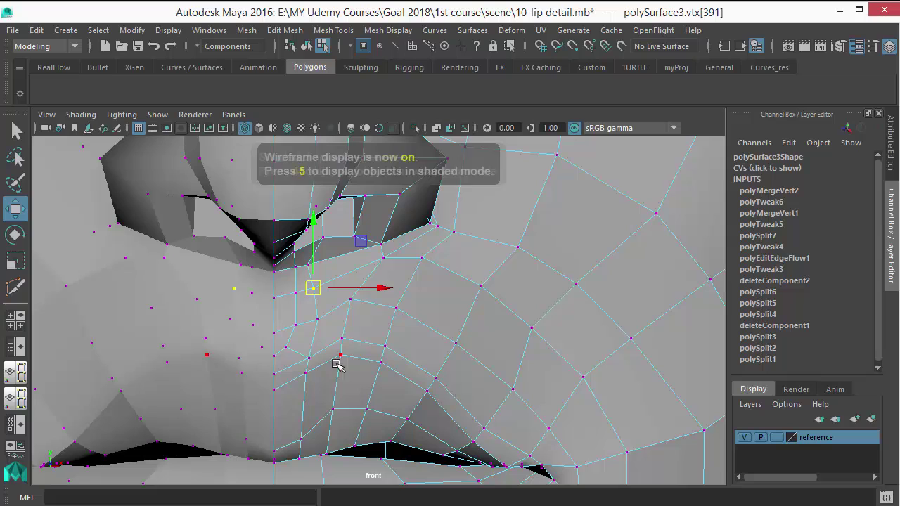
pyautogui.click(310, 359)
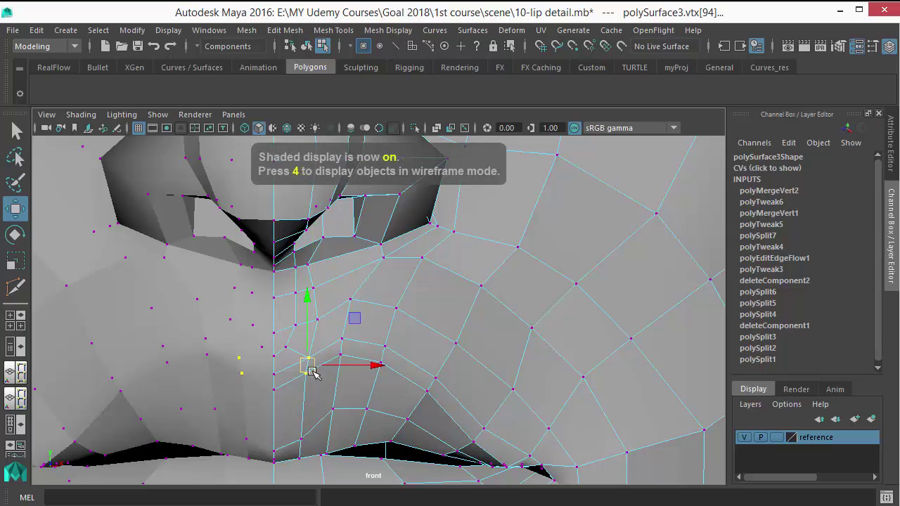
pyautogui.moveTo(313, 361); pyautogui.dragTo(323, 359)
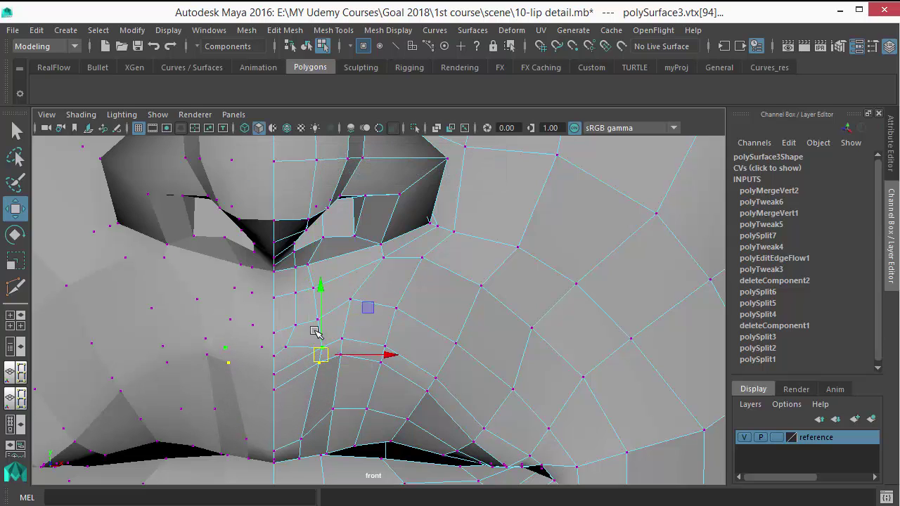
# In the front view, nudge two vertices of the philtrum's outer edge column slightly outward and up to straighten the column.
pyautogui.click(317, 323)
pyautogui.moveTo(320, 323); pyautogui.dragTo(322, 321)
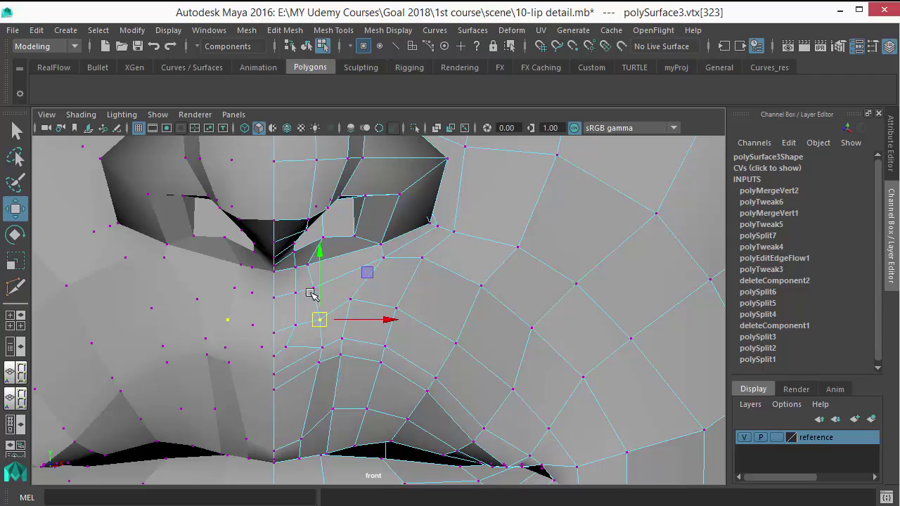
pyautogui.click(320, 363)
pyautogui.moveTo(321, 363); pyautogui.dragTo(325, 362)
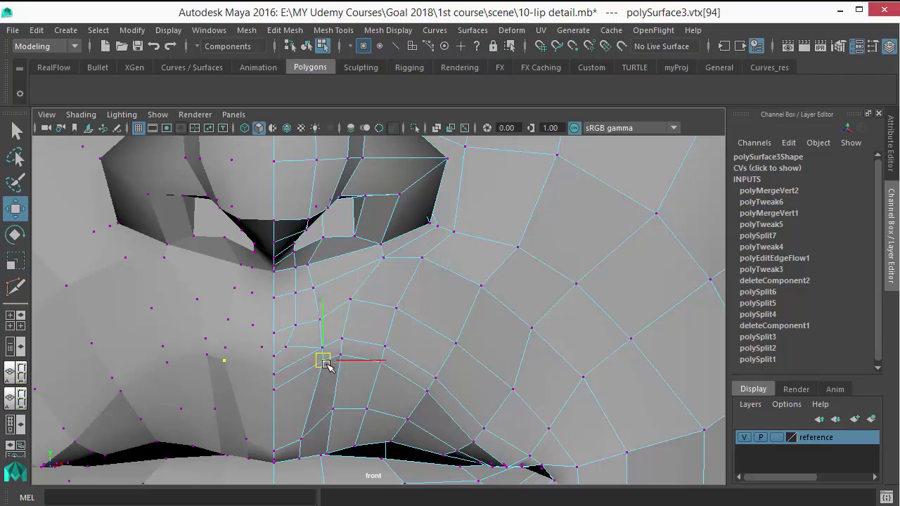
# Move the lower vertex of the philtrum's inner edge column outward into line and nudge the vertex above it slightly up.
pyautogui.click(288, 346)
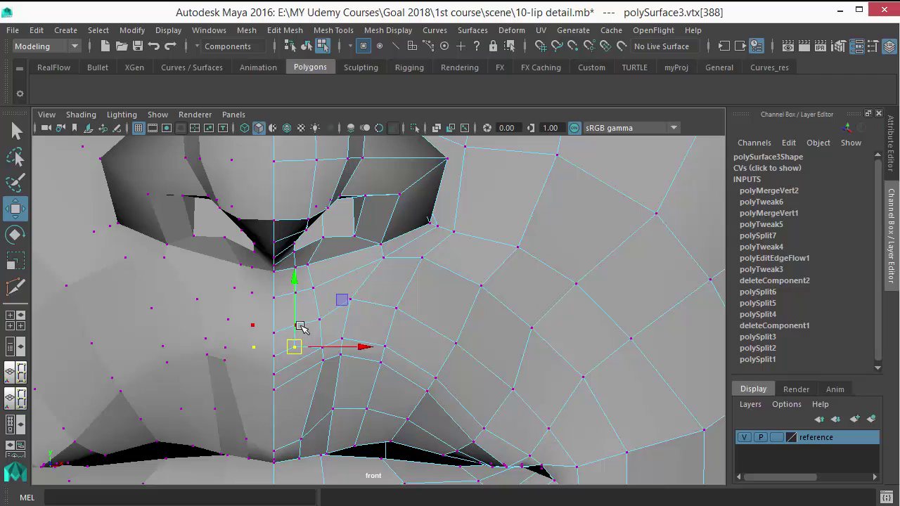
pyautogui.press('q')
pyautogui.click(299, 329)
pyautogui.click(297, 327)
pyautogui.press('w')
pyautogui.moveTo(297, 328); pyautogui.dragTo(298, 327)
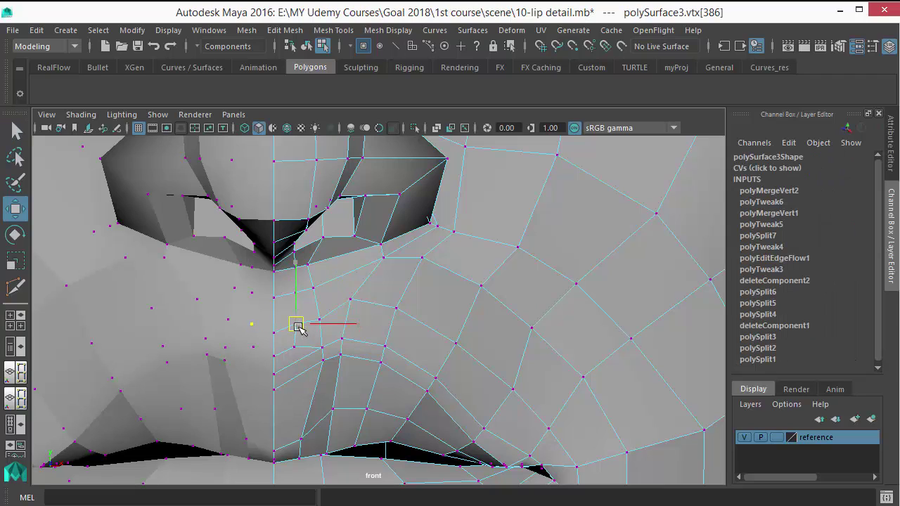
# Switch to the perspective view, return the half head to object mode and display it with smooth mesh preview.
pyautogui.press('space')
pyautogui.moveTo(377, 306); pyautogui.dragTo(375, 283)
pyautogui.keyDown('alt'); pyautogui.moveTo(308, 346); pyautogui.dragTo(331, 331); pyautogui.keyUp('alt')
pyautogui.press('q')
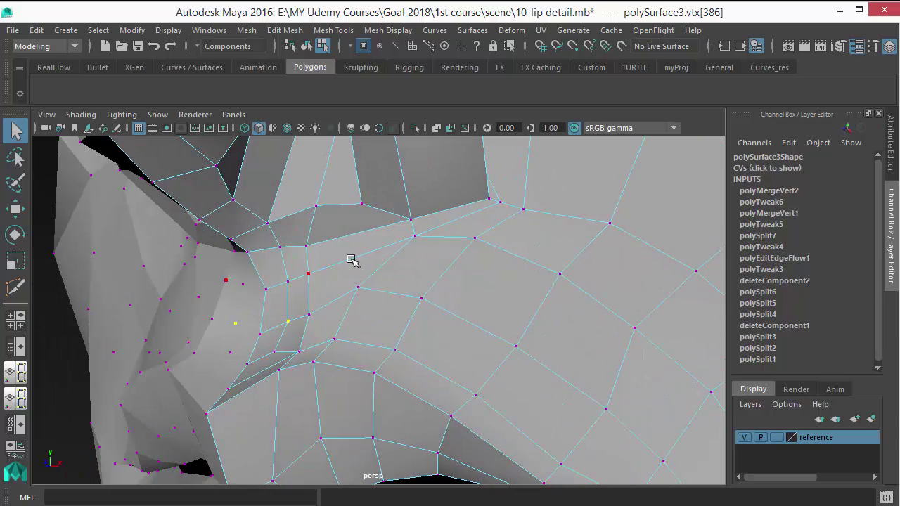
pyautogui.moveTo(351, 257); pyautogui.dragTo(420, 102, button='right')
pyautogui.click(391, 270)
pyautogui.press('3')
pyautogui.scroll(-4, 381, 324)
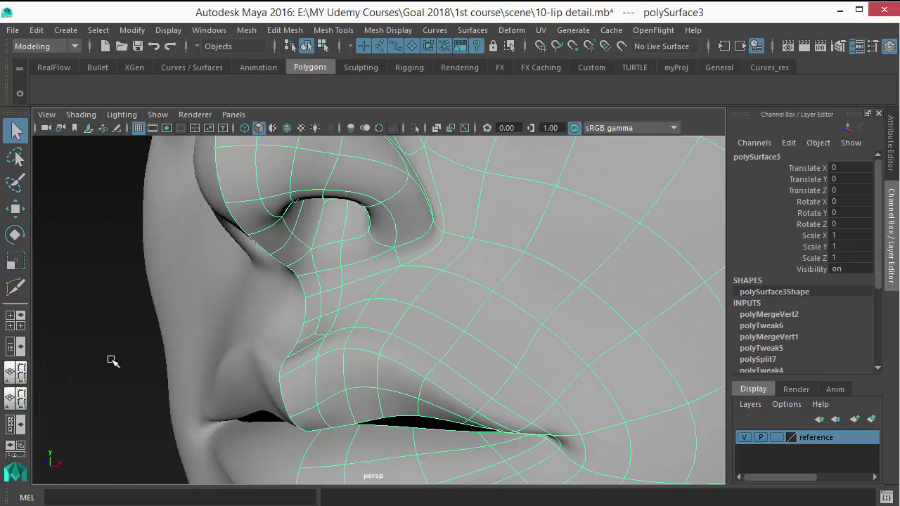
# Deselect the mesh and examine the smoothed nose, philtrum and lips on the whole head from the side.
pyautogui.click(111, 359)
pyautogui.scroll(-7, 307, 370)
pyautogui.keyDown('alt'); pyautogui.moveTo(307, 370); pyautogui.dragTo(301, 344); pyautogui.keyUp('alt')
pyautogui.keyDown('alt'); pyautogui.moveTo(392, 334); pyautogui.dragTo(365, 279); pyautogui.keyUp('alt')
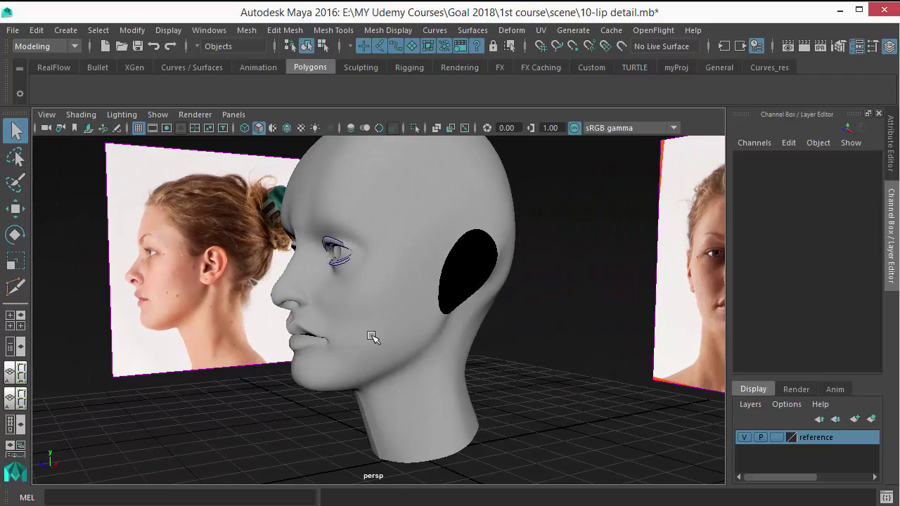